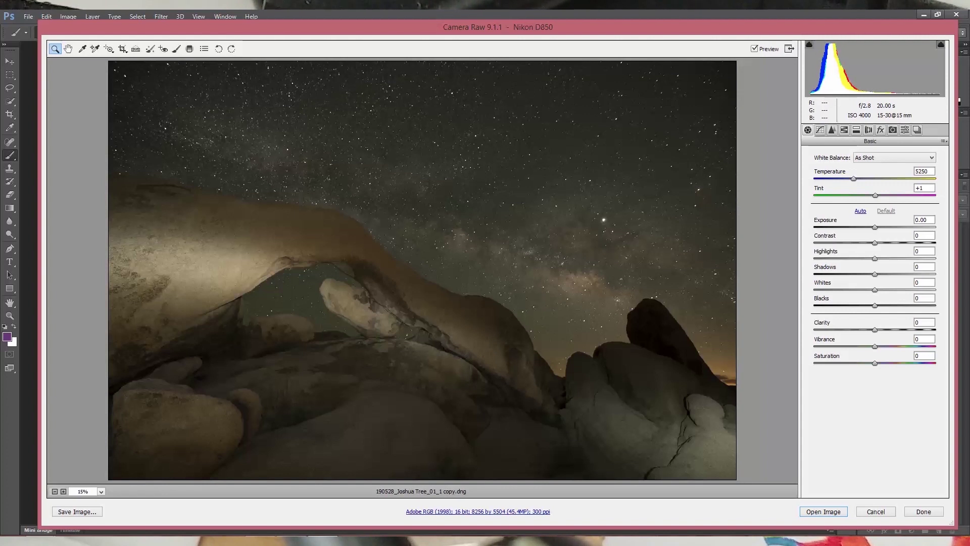
# Drop an Adjustment Brush pin in the upper-right sky at +0.30 exposure, brush size 3.
pyautogui.press('k')
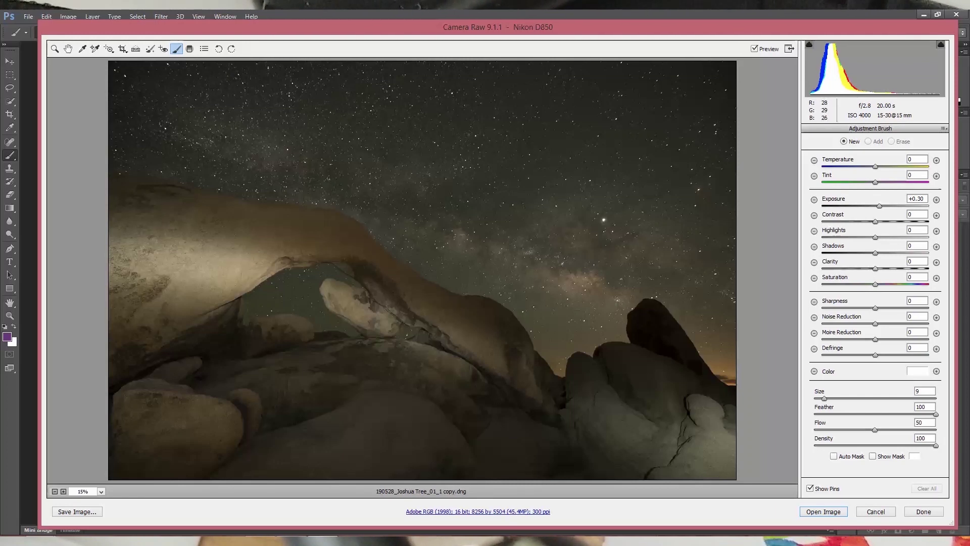
pyautogui.press(']')
pyautogui.click(422, 271)
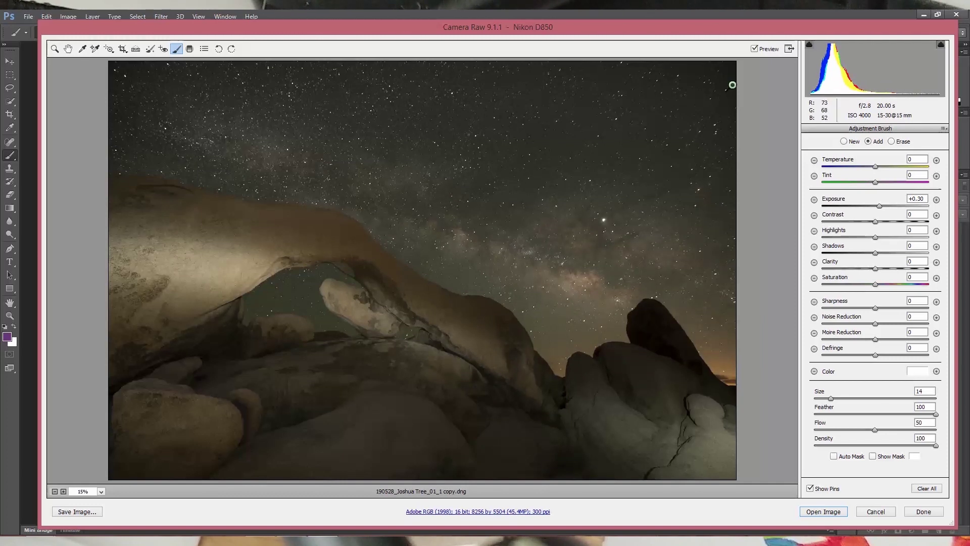
pyautogui.press('[')
pyautogui.press('[')
pyautogui.press('[')
pyautogui.press('[')
pyautogui.press('[')
pyautogui.press('[')
pyautogui.press(']')
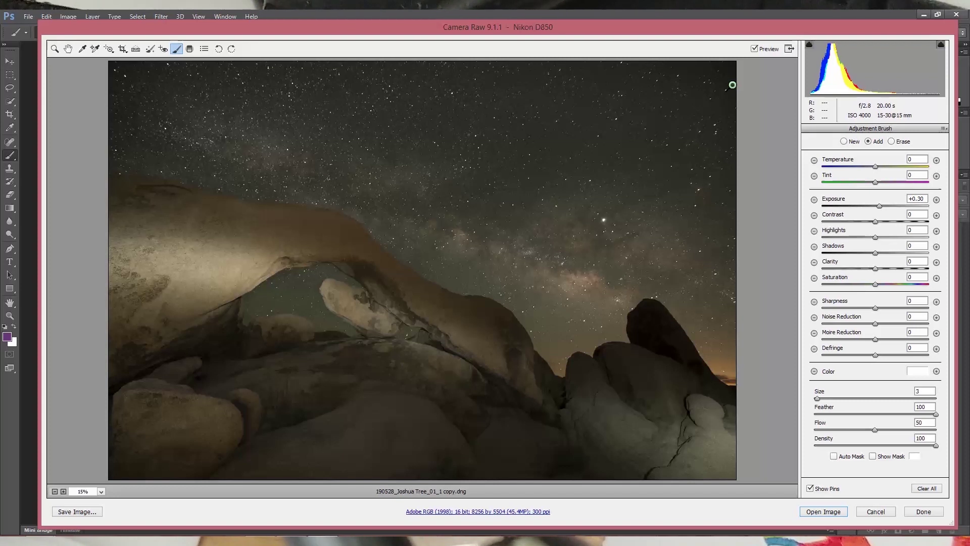
# Set the sky adjustment to Temperature -43, Tint +13, Exposure +0.70 and brush size 16.
pyautogui.click(918, 160)
pyautogui.press('Down')
pyautogui.press('Down')
pyautogui.press('Down')
pyautogui.press('Down')
pyautogui.press('Down')
pyautogui.press('Down')
pyautogui.press('Down')
pyautogui.press('Down')
pyautogui.press('Down')
pyautogui.press('Down')
pyautogui.press('Down')
pyautogui.press('Down')
pyautogui.press('Down')
pyautogui.press('Down')
pyautogui.press('Down')
pyautogui.press('Down')
pyautogui.press('Down')
pyautogui.press('Down')
pyautogui.press('Down')
pyautogui.press('Down')
pyautogui.press('Down')
pyautogui.press('Down')
pyautogui.press('Down')
pyautogui.press('Down')
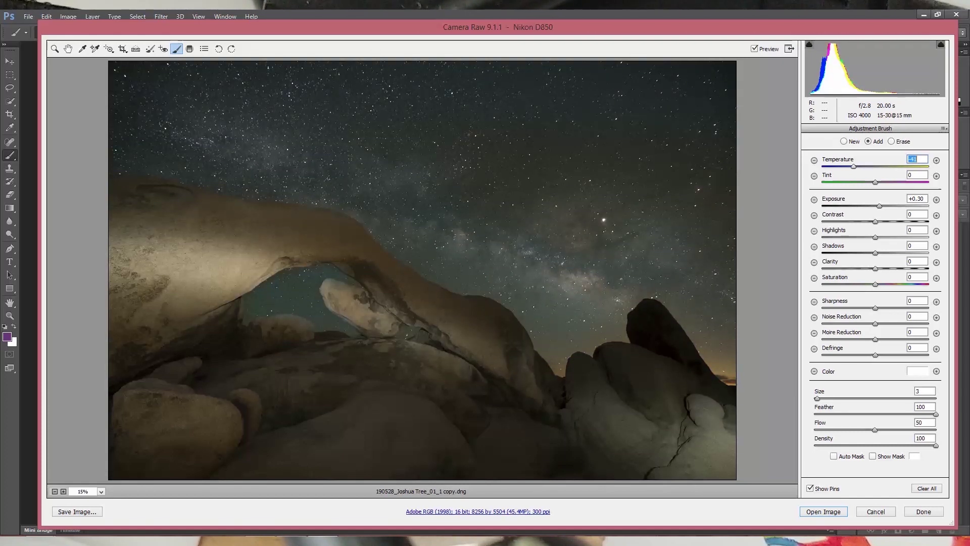
pyautogui.press('Down')
pyautogui.press('Down')
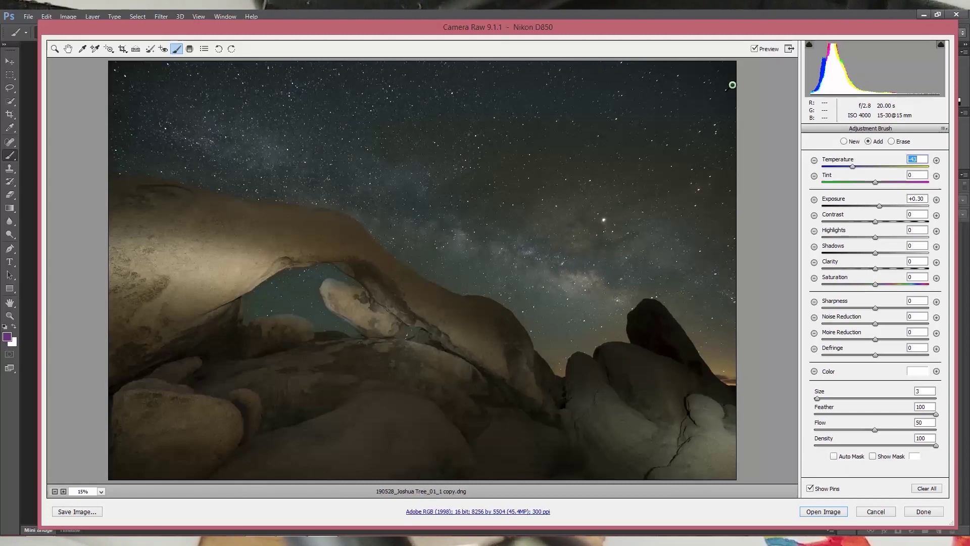
pyautogui.press('Tab')
pyautogui.press('Up')
pyautogui.press('Up')
pyautogui.press('Up')
pyautogui.press('Up')
pyautogui.press('Up')
pyautogui.press('Up')
pyautogui.press('Up')
pyautogui.press('Up')
pyautogui.press('Up')
pyautogui.press('Up')
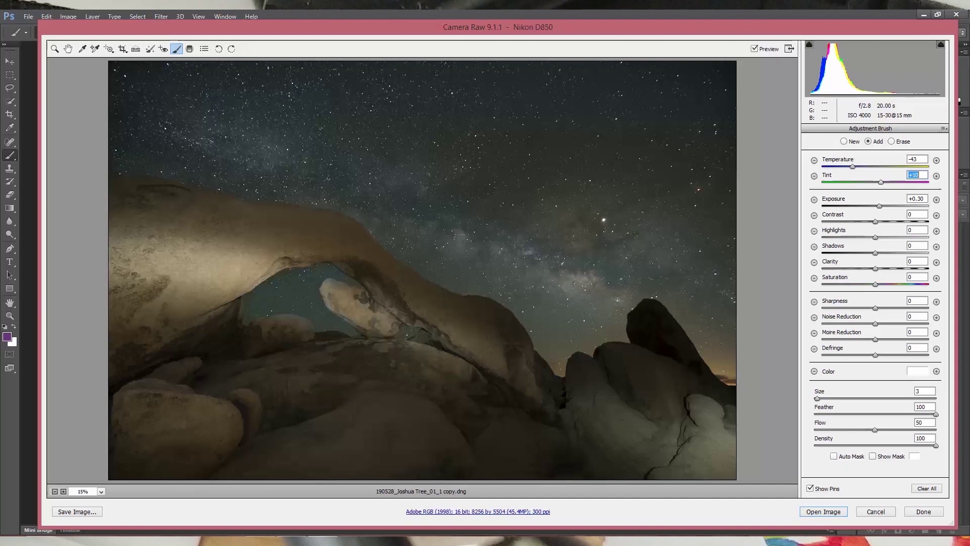
pyautogui.press('Up')
pyautogui.press('Up')
pyautogui.press('Up')
pyautogui.press('Tab')
pyautogui.press('Up')
pyautogui.press('Up')
pyautogui.press('Up')
pyautogui.press('Up')
pyautogui.press('Up')
pyautogui.press('Up')
pyautogui.press('Up')
pyautogui.press('Up')
pyautogui.press('Up')
pyautogui.press('Up')
pyautogui.press('Up')
pyautogui.press('Up')
pyautogui.press('Up')
pyautogui.press('Up')
pyautogui.press('Up')
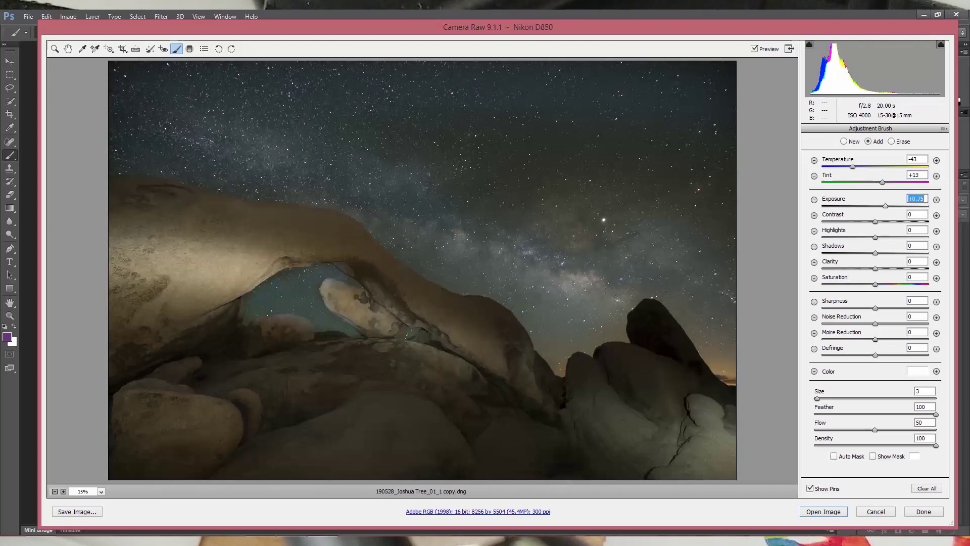
pyautogui.press('Down')
pyautogui.press('Down')
pyautogui.press('Down')
pyautogui.press('Down')
pyautogui.press('Down')
pyautogui.press('Down')
pyautogui.press('Down')
pyautogui.press('Return')
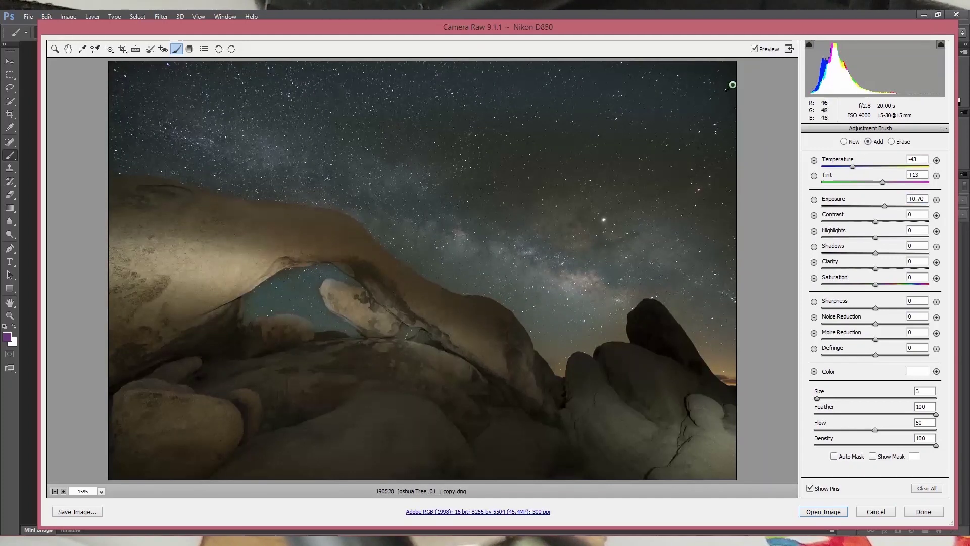
pyautogui.press(']')
pyautogui.press(']')
pyautogui.press(']')
pyautogui.press(']')
pyautogui.press(']')
pyautogui.press(']')
pyautogui.press(']')
pyautogui.press(']')
pyautogui.press(']')
pyautogui.press(']')
pyautogui.press(']')
pyautogui.press(']')
pyautogui.press(']')
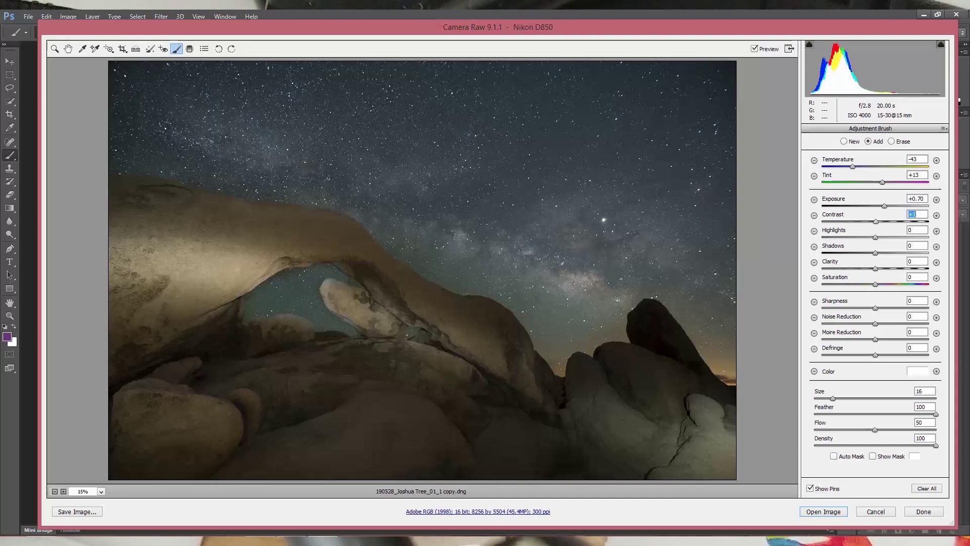
# Set the sky adjustment's Contrast to +20 and Highlights to +35.
pyautogui.click(918, 215)
pyautogui.write('15')
pyautogui.press('Return')
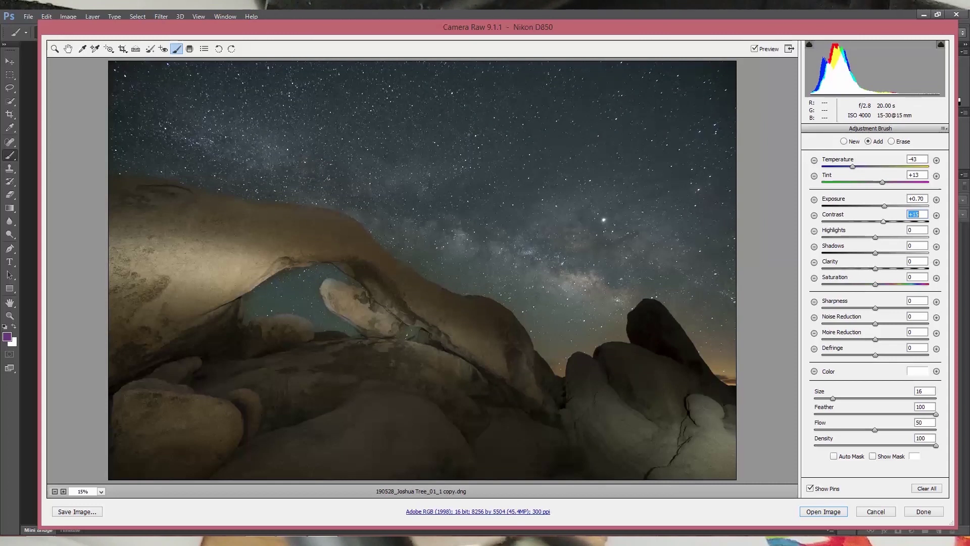
pyautogui.write('20')
pyautogui.press('Return')
pyautogui.press('Tab')
pyautogui.press('Up')
pyautogui.press('Up')
pyautogui.press('Up')
pyautogui.press('Up')
pyautogui.press('Up')
pyautogui.press('Up')
pyautogui.press('Up')
pyautogui.press('Up')
pyautogui.press('Up')
pyautogui.press('Up')
pyautogui.press('Up')
pyautogui.press('Up')
pyautogui.press('Up')
pyautogui.press('Up')
pyautogui.press('Up')
pyautogui.press('Up')
pyautogui.press('Up')
pyautogui.press('Up')
pyautogui.press('Up')
pyautogui.press('Up')
pyautogui.press('Up')
pyautogui.press('Up')
pyautogui.press('Up')
pyautogui.press('Up')
pyautogui.press('Up')
pyautogui.press('Up')
pyautogui.press('Up')
pyautogui.press('Up')
pyautogui.press('Up')
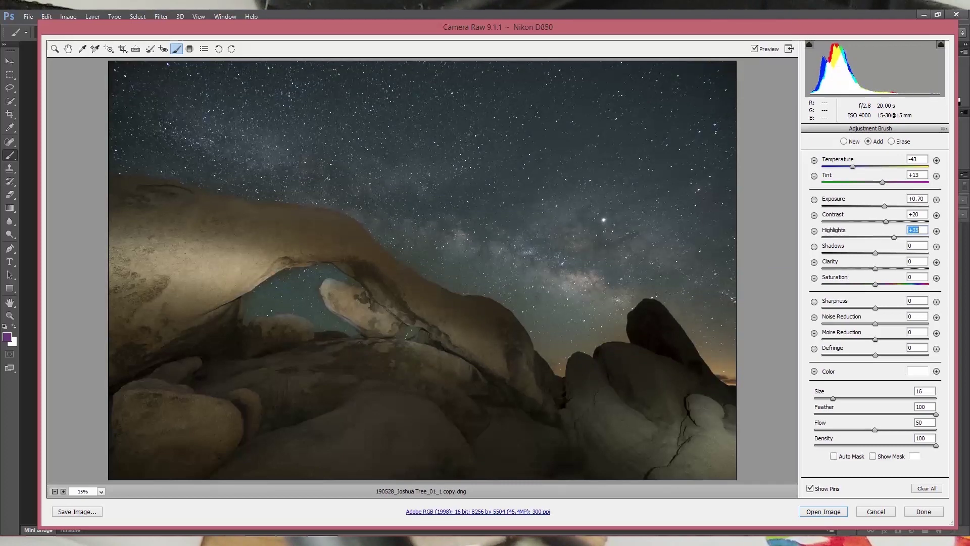
pyautogui.press('Tab')
# Add Shadows +9 and Clarity +15, then start a new adjustment with brush size 5.
pyautogui.press('Up')
pyautogui.press('Up')
pyautogui.press('Up')
pyautogui.press('Up')
pyautogui.press('Up')
pyautogui.press('Up')
pyautogui.press('Up')
pyautogui.press('Up')
pyautogui.press('Up')
pyautogui.press('Tab')
pyautogui.press('Up')
pyautogui.hotkey('shift', 'Down')
pyautogui.hotkey('shift', 'Down')
pyautogui.hotkey('shift', 'Down')
pyautogui.hotkey('shift', 'Down')
pyautogui.hotkey('shift', 'Down')
pyautogui.hotkey('shift', 'Down')
pyautogui.hotkey('shift', 'Down')
pyautogui.hotkey('shift', 'Down')
pyautogui.hotkey('shift', 'Down')
pyautogui.hotkey('shift', 'Up')
pyautogui.hotkey('shift', 'Up')
pyautogui.hotkey('shift', 'Up')
pyautogui.hotkey('shift', 'Up')
pyautogui.hotkey('shift', 'Up')
pyautogui.hotkey('shift', 'Up')
pyautogui.hotkey('shift', 'Up')
pyautogui.hotkey('shift', 'Up')
pyautogui.hotkey('shift', 'Up')
pyautogui.hotkey('shift', 'Up')
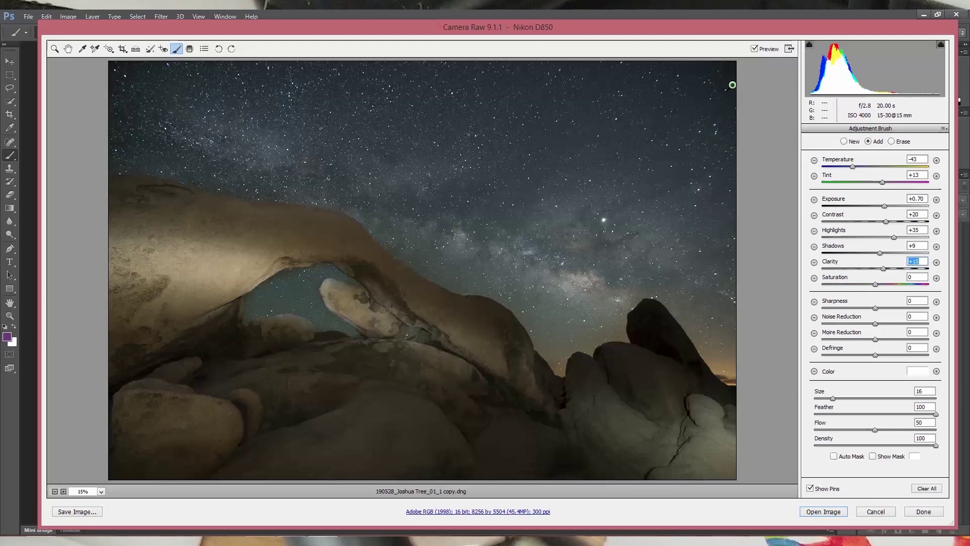
pyautogui.press('n')
pyautogui.press('[')
pyautogui.press('[')
pyautogui.press('[')
pyautogui.press('[')
pyautogui.press('[')
pyautogui.press('[')
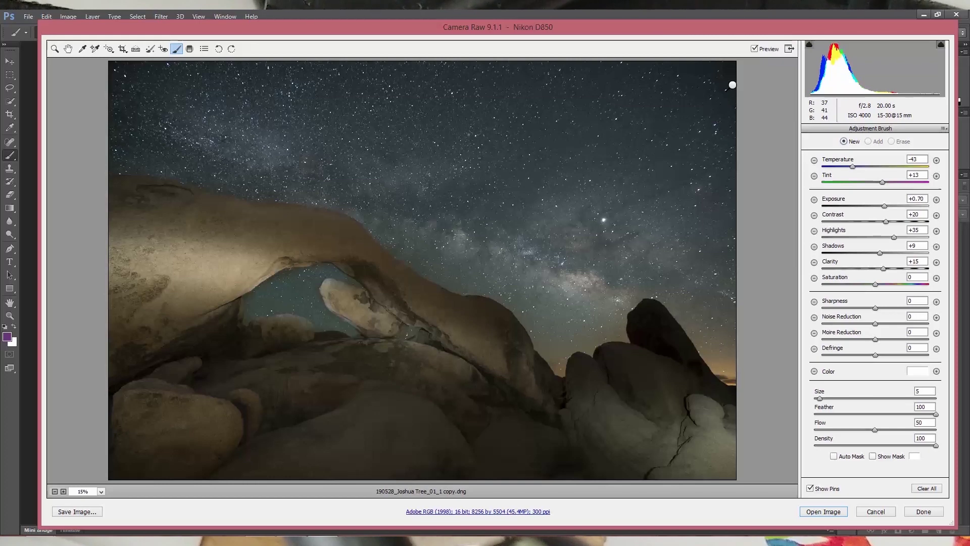
# Paint the brush along the Milky Way from the upper-left sky to the right edge.
pyautogui.moveTo(116, 93)
pyautogui.mouseDown()
pyautogui.moveTo(243, 146)
pyautogui.moveTo(338, 173)
pyautogui.moveTo(253, 133)
pyautogui.mouseUp()
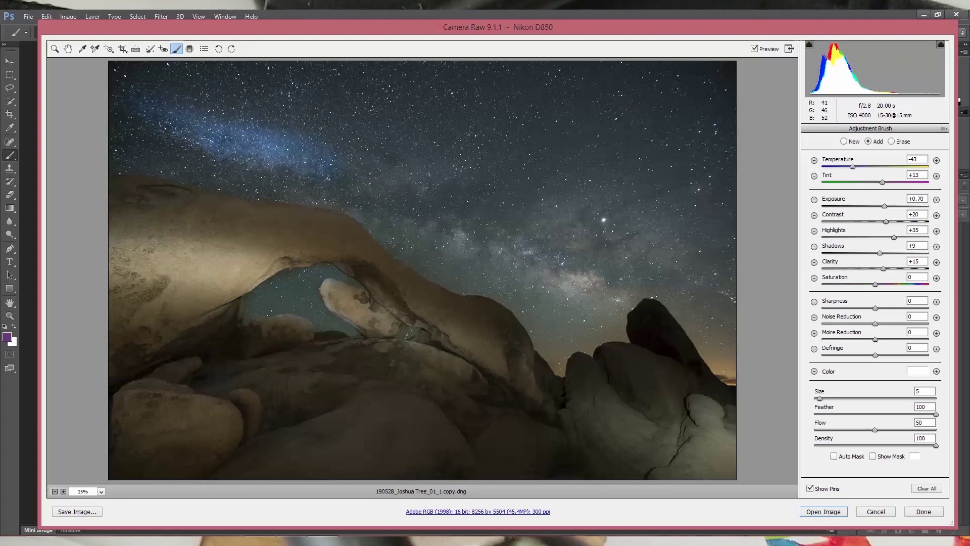
pyautogui.moveTo(253, 166)
pyautogui.mouseDown()
pyautogui.moveTo(389, 190)
pyautogui.moveTo(433, 208)
pyautogui.moveTo(354, 200)
pyautogui.moveTo(396, 233)
pyautogui.moveTo(505, 263)
pyautogui.moveTo(419, 218)
pyautogui.moveTo(268, 177)
pyautogui.mouseUp()
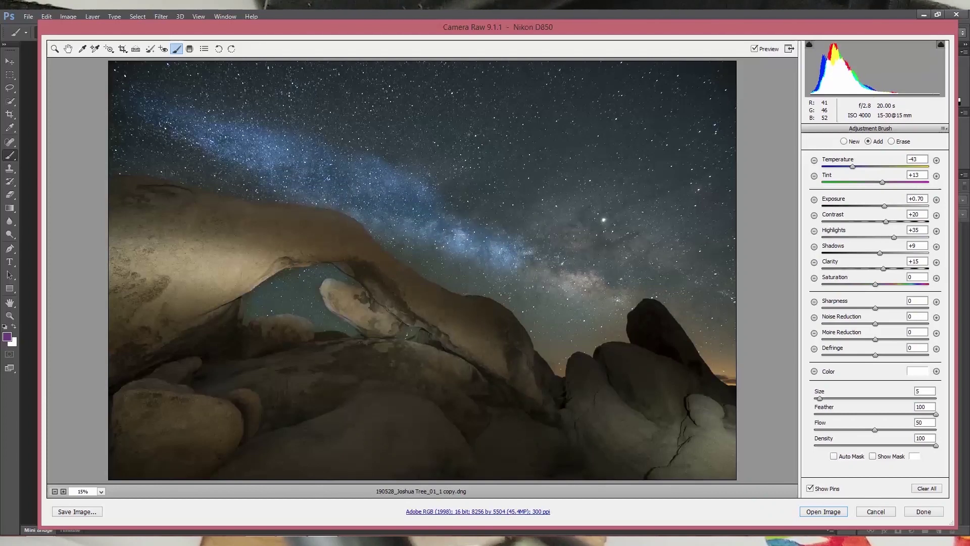
pyautogui.moveTo(449, 213)
pyautogui.mouseDown()
pyautogui.moveTo(556, 263)
pyautogui.moveTo(581, 228)
pyautogui.moveTo(591, 243)
pyautogui.moveTo(556, 283)
pyautogui.moveTo(581, 293)
pyautogui.moveTo(516, 283)
pyautogui.moveTo(615, 298)
pyautogui.moveTo(614, 258)
pyautogui.moveTo(652, 240)
pyautogui.moveTo(708, 303)
pyautogui.moveTo(645, 283)
pyautogui.mouseUp()
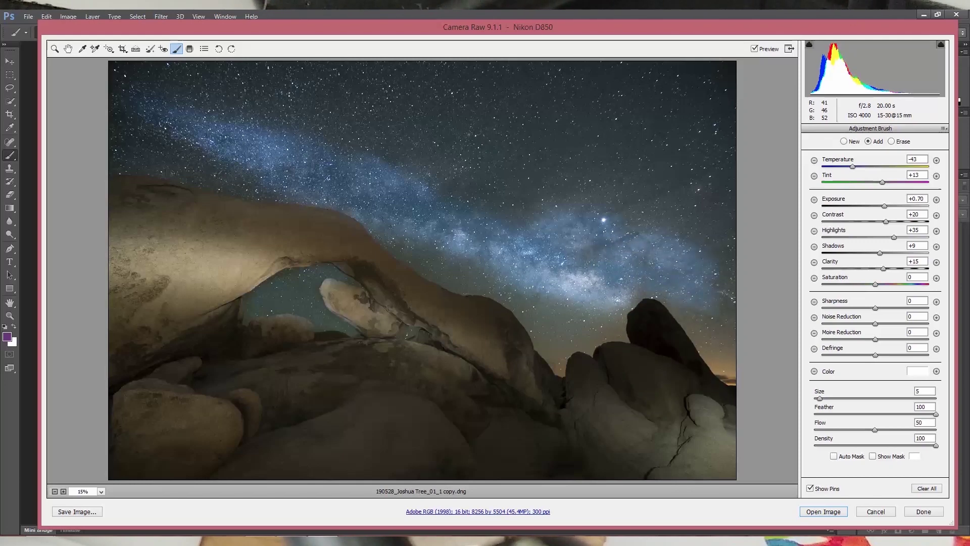
pyautogui.moveTo(712, 288)
pyautogui.mouseDown()
pyautogui.moveTo(733, 281)
pyautogui.moveTo(707, 329)
pyautogui.mouseUp()
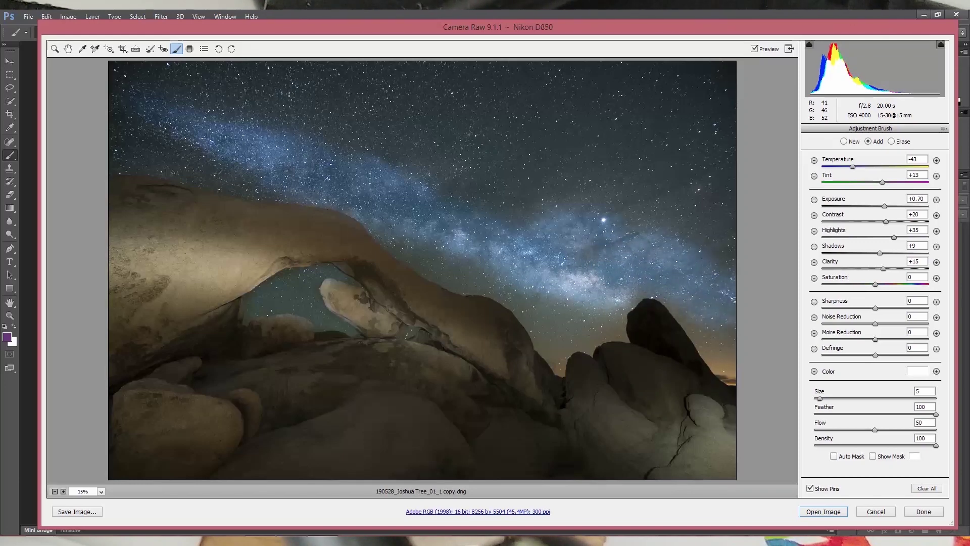
pyautogui.moveTo(728, 273); pyautogui.dragTo(707, 248)
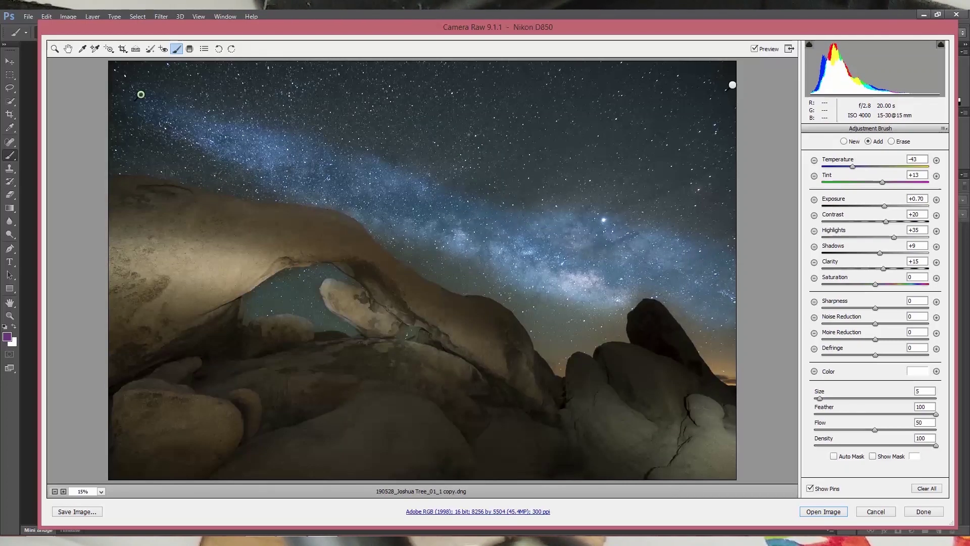
# Set the Milky Way adjustment's Temperature to -8 and Tint to -3.
pyautogui.click(917, 159)
pyautogui.press('Up')
pyautogui.press('Up')
pyautogui.press('Up')
pyautogui.press('Up')
pyautogui.press('Up')
pyautogui.press('Up')
pyautogui.press('Up')
pyautogui.press('Up')
pyautogui.press('Up')
pyautogui.press('Up')
pyautogui.press('Up')
pyautogui.press('Up')
pyautogui.press('Up')
pyautogui.press('Up')
pyautogui.press('Up')
pyautogui.press('Up')
pyautogui.press('Up')
pyautogui.press('Up')
pyautogui.press('Up')
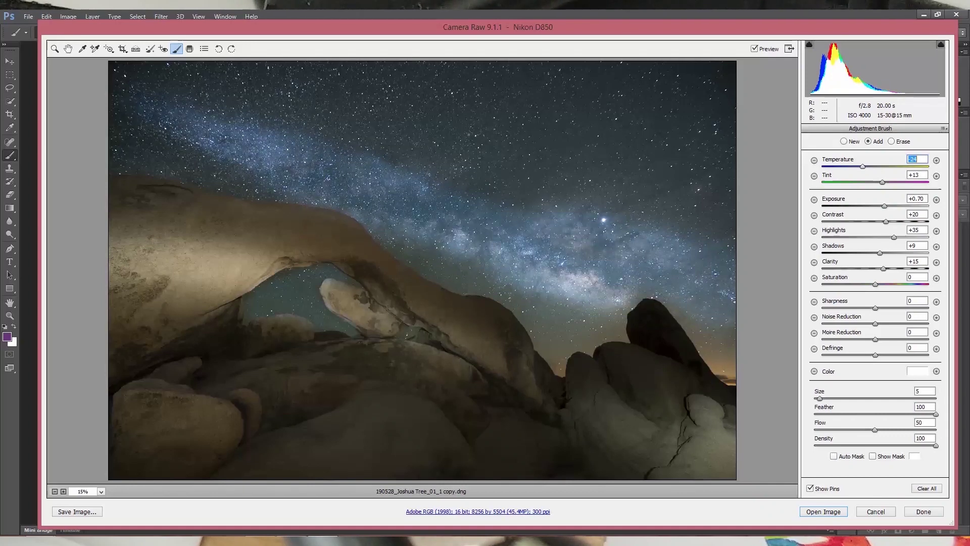
pyautogui.press('Up')
pyautogui.press('Up')
pyautogui.press('Up')
pyautogui.press('Up')
pyautogui.press('Up')
pyautogui.press('Up')
pyautogui.press('Up')
pyautogui.press('Up')
pyautogui.press('Tab')
pyautogui.press('Down')
pyautogui.press('Down')
pyautogui.press('Down')
pyautogui.press('Down')
pyautogui.press('Down')
pyautogui.press('Down')
pyautogui.press('Down')
pyautogui.press('Down')
pyautogui.press('Down')
pyautogui.press('Down')
pyautogui.press('Down')
pyautogui.press('Down')
pyautogui.press('Down')
pyautogui.press('Down')
pyautogui.press('Down')
pyautogui.hotkey('shift', 'Tab')
pyautogui.press('Up')
pyautogui.press('Up')
pyautogui.press('Up')
pyautogui.press('Up')
pyautogui.press('Up')
pyautogui.press('Up')
pyautogui.press('Up')
pyautogui.press('Up')
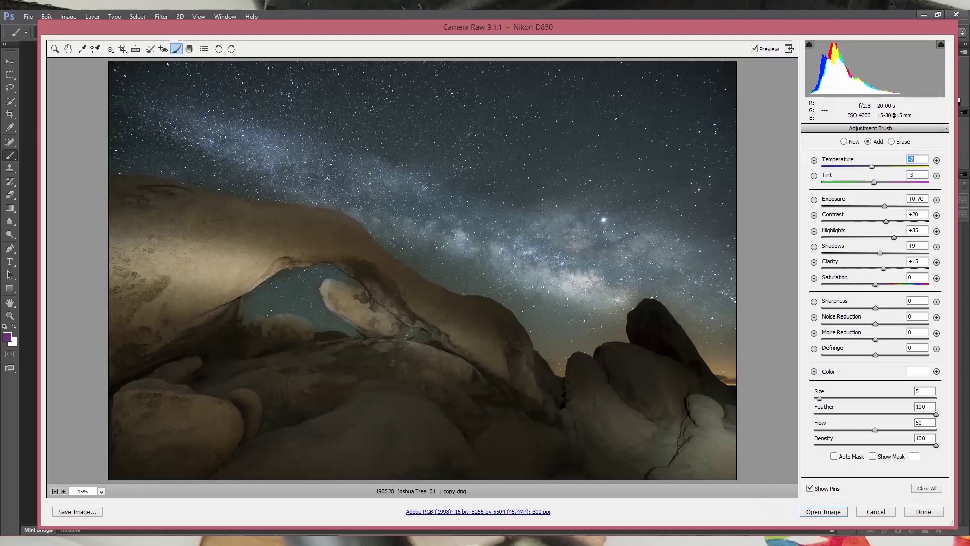
pyautogui.press('Down')
pyautogui.press('Down')
pyautogui.press('Down')
# Fine-tune its exposure, then settle Contrast at +28 and Highlights at +12.
pyautogui.press('Tab')
pyautogui.press('Tab')
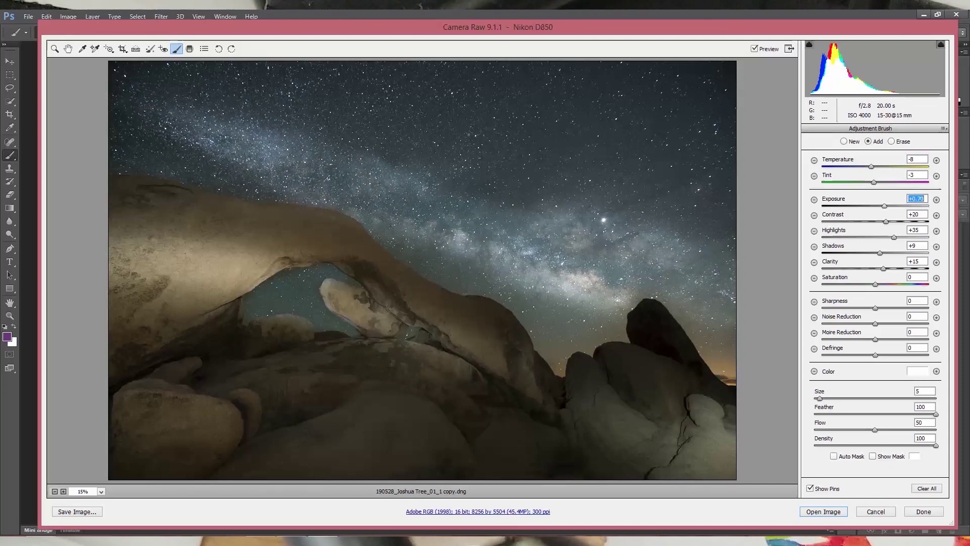
pyautogui.press('Down')
pyautogui.press('Down')
pyautogui.press('Down')
pyautogui.press('Down')
pyautogui.press('Down')
pyautogui.press('Up')
pyautogui.press('Up')
pyautogui.press('Up')
pyautogui.press('Up')
pyautogui.press('Up')
pyautogui.press('Up')
pyautogui.press('Up')
pyautogui.press('Up')
pyautogui.press('Up')
pyautogui.press('Up')
pyautogui.press('Up')
pyautogui.press('Up')
pyautogui.press('Up')
pyautogui.press('Up')
pyautogui.press('Up')
pyautogui.press('Up')
pyautogui.press('Up')
pyautogui.press('Up')
pyautogui.press('Up')
pyautogui.press('Up')
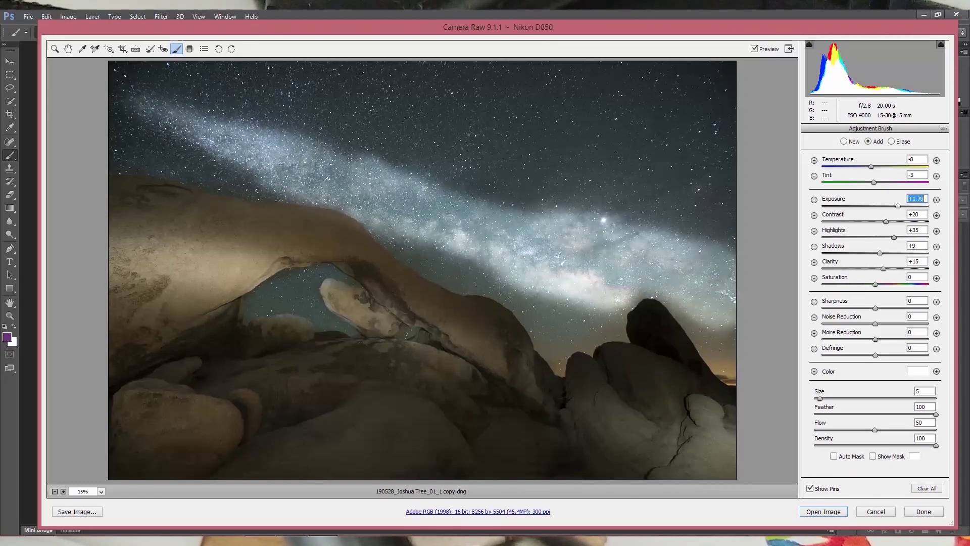
pyautogui.press('Down')
pyautogui.press('Down')
pyautogui.press('Down')
pyautogui.press('Down')
pyautogui.press('Down')
pyautogui.press('Down')
pyautogui.press('Down')
pyautogui.press('Down')
pyautogui.press('Down')
pyautogui.press('Down')
pyautogui.press('Down')
pyautogui.press('Down')
pyautogui.press('Down')
pyautogui.press('Down')
pyautogui.press('Down')
pyautogui.press('Down')
pyautogui.press('Down')
pyautogui.press('Down')
pyautogui.press('Down')
pyautogui.press('Down')
pyautogui.press('Down')
pyautogui.press('Down')
pyautogui.press('Down')
pyautogui.press('Down')
pyautogui.press('Down')
pyautogui.press('Down')
pyautogui.press('Down')
pyautogui.press('Down')
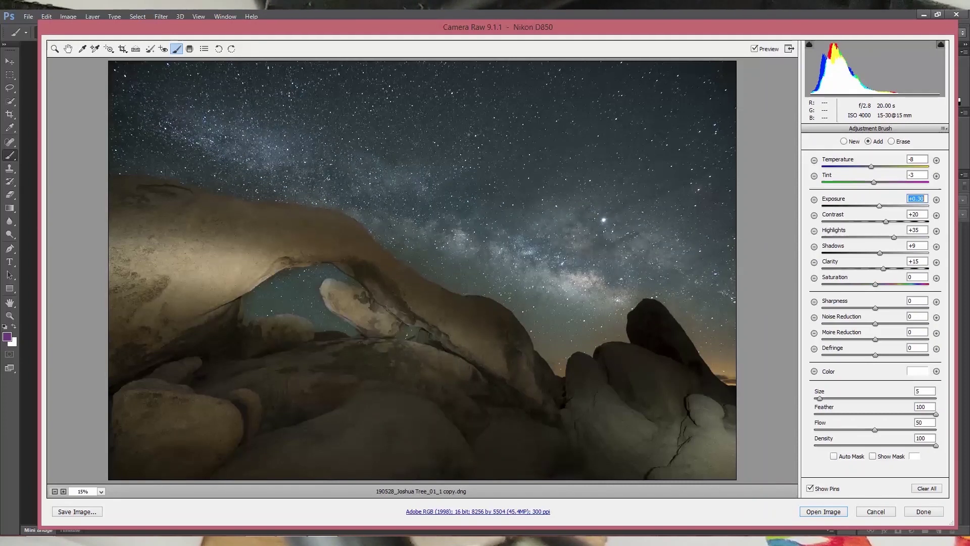
pyautogui.press('Tab')
pyautogui.press('Down')
pyautogui.press('Down')
pyautogui.press('Down')
pyautogui.press('Down')
pyautogui.press('Down')
pyautogui.press('Down')
pyautogui.press('Down')
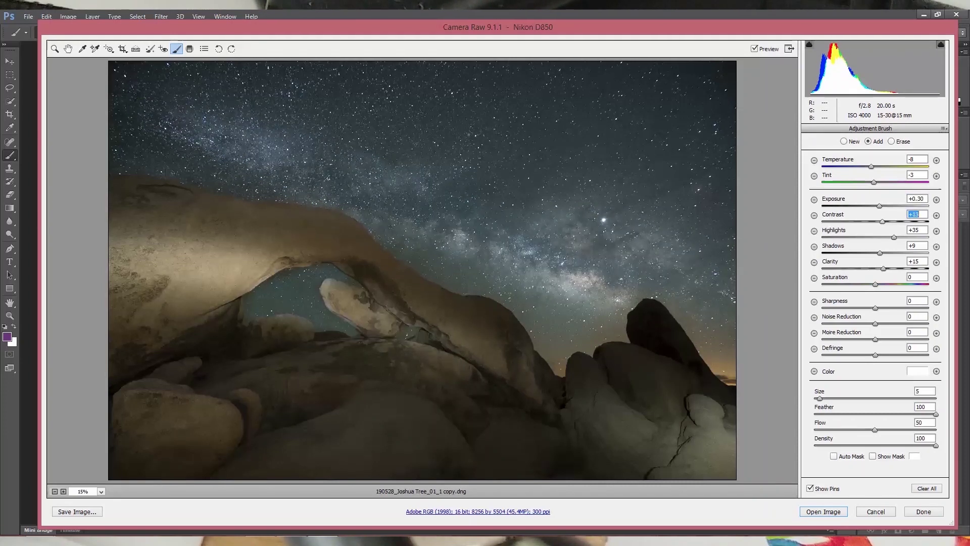
pyautogui.press('Up')
pyautogui.press('Up')
pyautogui.press('Up')
pyautogui.press('Up')
pyautogui.press('Up')
pyautogui.press('Up')
pyautogui.press('Up')
pyautogui.press('Up')
pyautogui.press('Up')
pyautogui.press('Up')
pyautogui.press('Up')
pyautogui.press('Up')
pyautogui.press('Up')
pyautogui.press('Up')
pyautogui.press('Up')
pyautogui.press('Down')
pyautogui.press('Down')
pyautogui.press('Tab')
pyautogui.press('Down')
pyautogui.press('Down')
pyautogui.press('Down')
pyautogui.press('Down')
pyautogui.press('Down')
pyautogui.press('Down')
pyautogui.press('Down')
pyautogui.press('Down')
pyautogui.press('Down')
pyautogui.press('Down')
pyautogui.press('Down')
pyautogui.press('Down')
pyautogui.press('Down')
pyautogui.press('Down')
pyautogui.press('Down')
pyautogui.press('Down')
pyautogui.press('Down')
pyautogui.press('Down')
pyautogui.press('Down')
pyautogui.press('Down')
pyautogui.press('Down')
pyautogui.press('Down')
pyautogui.press('Down')
pyautogui.press('Down')
pyautogui.press('Down')
pyautogui.press('Down')
pyautogui.press('Down')
pyautogui.press('Down')
pyautogui.press('Down')
pyautogui.press('Down')
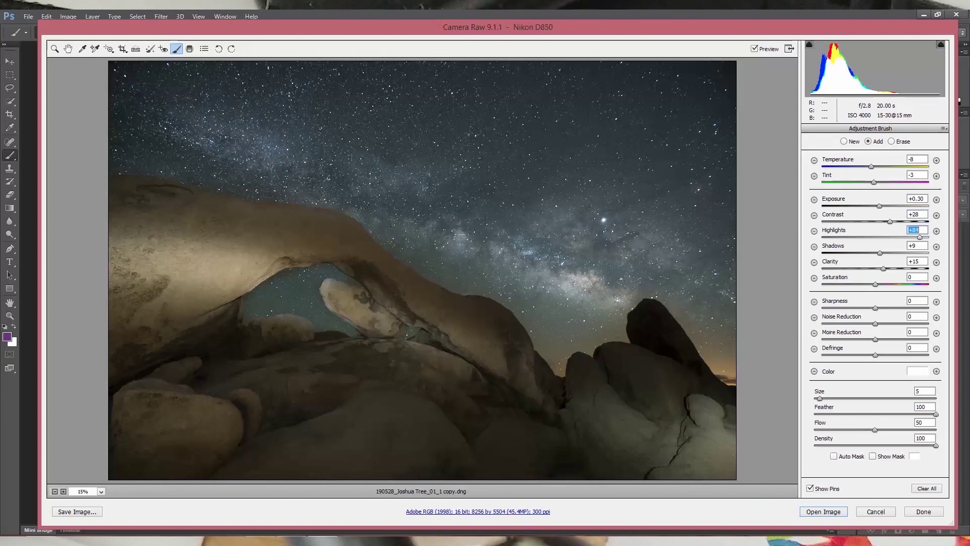
pyautogui.press('Up')
pyautogui.press('Up')
pyautogui.press('Up')
pyautogui.press('Up')
pyautogui.press('Up')
pyautogui.press('Up')
pyautogui.press('Up')
pyautogui.press('Up')
pyautogui.press('Up')
pyautogui.press('Up')
pyautogui.press('Up')
pyautogui.press('Up')
pyautogui.press('Up')
pyautogui.press('Up')
pyautogui.press('Up')
pyautogui.press('Up')
pyautogui.press('Up')
pyautogui.press('Up')
pyautogui.press('Up')
pyautogui.press('Up')
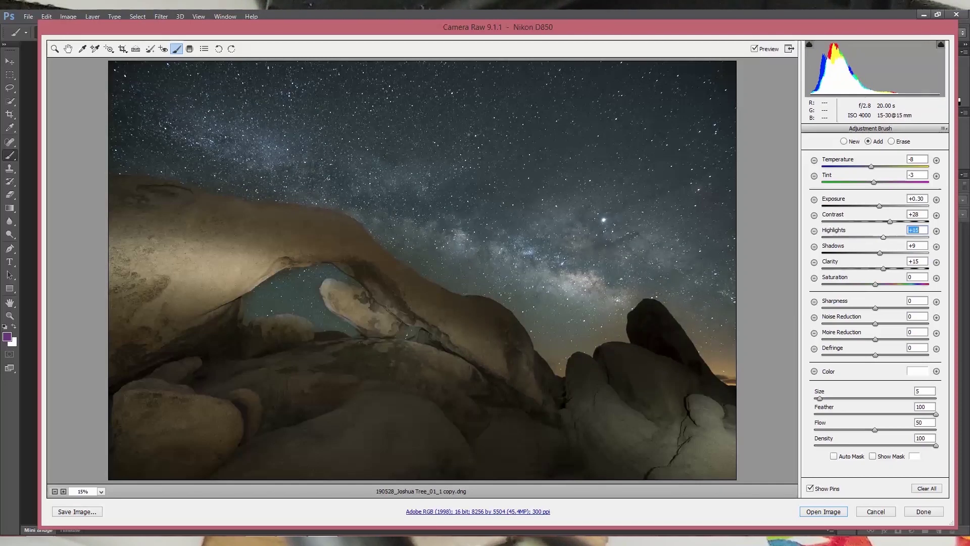
pyautogui.press('Down')
pyautogui.press('Down')
pyautogui.press('Down')
pyautogui.press('Down')
pyautogui.press('Down')
pyautogui.press('Down')
pyautogui.press('Down')
# Reduce Shadows to +5 and raise Clarity to about +23.
pyautogui.press('Tab')
pyautogui.press('Down')
pyautogui.press('Down')
pyautogui.press('Down')
pyautogui.press('Down')
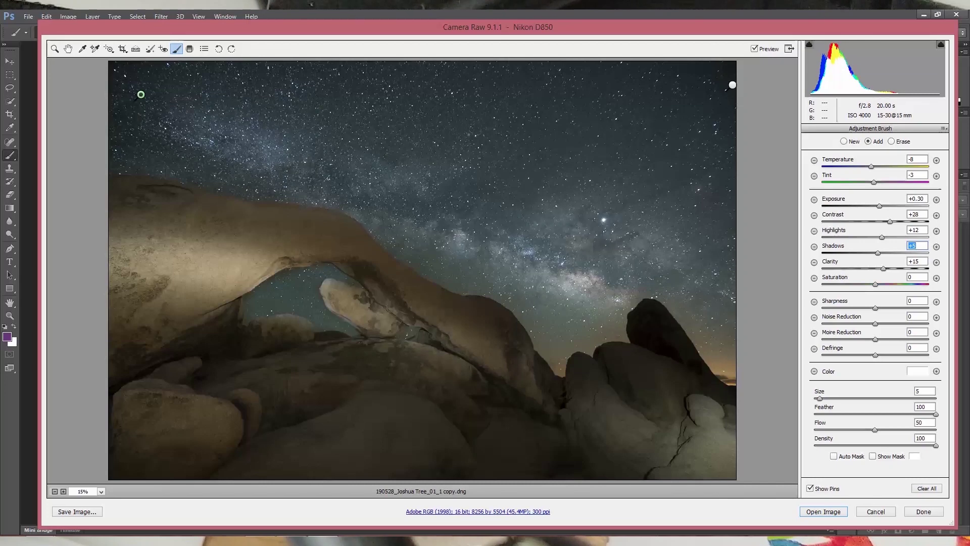
pyautogui.press('Tab')
pyautogui.press('Down')
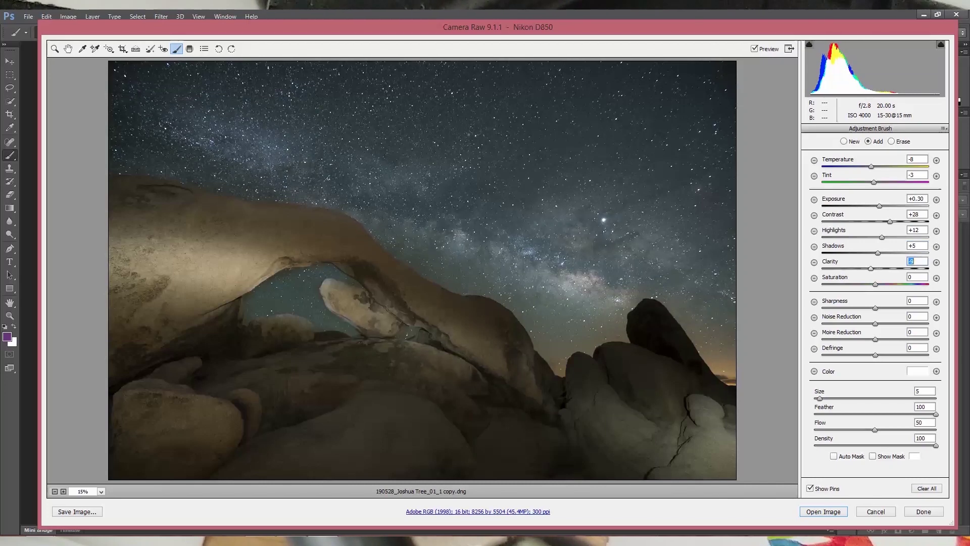
pyautogui.hotkey('shift', 'Up')
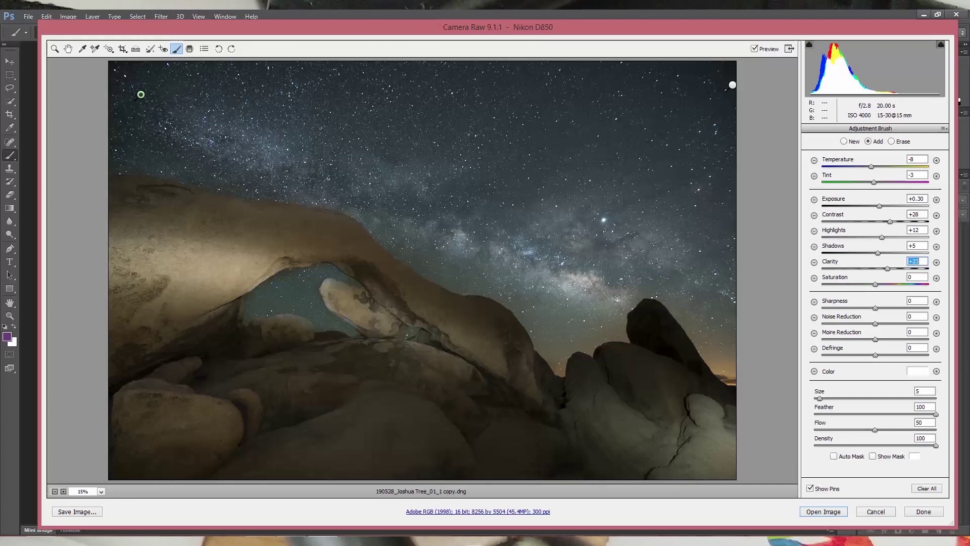
# Try several saturation values for the sky, settling at +7.
pyautogui.press('Tab')
pyautogui.press('Up')
pyautogui.press('Up')
pyautogui.press('Up')
pyautogui.press('Up')
pyautogui.press('Up')
pyautogui.press('Up')
pyautogui.press('Up')
pyautogui.press('Up')
pyautogui.press('Up')
pyautogui.press('Up')
pyautogui.press('Up')
pyautogui.press('Up')
pyautogui.press('Up')
pyautogui.press('Up')
pyautogui.press('Up')
pyautogui.press('Up')
pyautogui.press('Up')
pyautogui.press('Up')
pyautogui.press('Up')
pyautogui.press('Up')
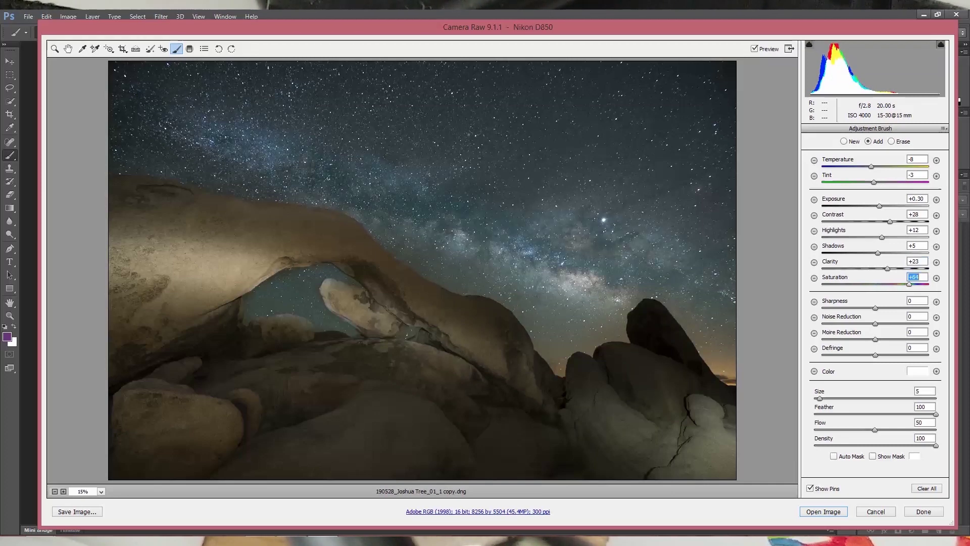
pyautogui.press('Down')
pyautogui.press('Down')
pyautogui.press('Down')
pyautogui.press('Down')
pyautogui.press('Down')
pyautogui.press('Down')
pyautogui.press('Down')
pyautogui.press('Down')
pyautogui.press('Down')
pyautogui.press('Down')
pyautogui.press('Down')
pyautogui.press('Down')
pyautogui.press('Down')
pyautogui.press('Down')
pyautogui.press('Down')
pyautogui.press('Down')
pyautogui.press('Down')
pyautogui.press('Down')
pyautogui.press('Down')
pyautogui.press('Down')
pyautogui.press('Down')
pyautogui.press('Down')
pyautogui.press('Down')
pyautogui.press('Down')
pyautogui.press('Down')
pyautogui.press('Down')
pyautogui.press('Down')
pyautogui.press('Down')
pyautogui.press('Down')
pyautogui.press('Down')
pyautogui.press('Down')
pyautogui.press('Down')
pyautogui.press('Down')
pyautogui.press('Down')
pyautogui.press('Down')
pyautogui.press('Down')
pyautogui.press('Down')
pyautogui.press('Down')
pyautogui.press('Down')
pyautogui.press('Down')
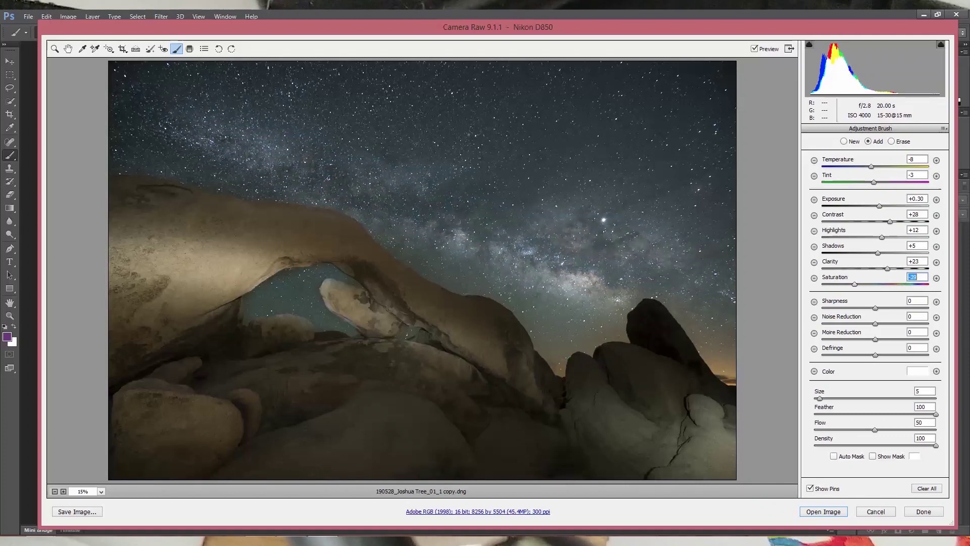
pyautogui.press('Up')
pyautogui.press('Up')
pyautogui.press('Up')
pyautogui.press('Up')
pyautogui.press('Up')
pyautogui.press('Up')
pyautogui.press('Up')
pyautogui.press('Up')
pyautogui.press('Up')
pyautogui.press('Up')
pyautogui.press('Up')
pyautogui.press('Up')
pyautogui.press('Up')
pyautogui.press('Up')
pyautogui.press('Up')
pyautogui.press('Up')
pyautogui.press('Up')
pyautogui.press('Up')
pyautogui.press('Up')
pyautogui.press('Up')
pyautogui.press('Down')
pyautogui.press('Down')
pyautogui.press('Down')
pyautogui.press('Up')
pyautogui.press('Up')
pyautogui.press('Up')
pyautogui.press('Up')
pyautogui.press('Up')
# Start a new adjustment with Exposure, Contrast, Highlights, Shadows, Clarity, Saturation and Tint all zeroed.
pyautogui.click(844, 142)
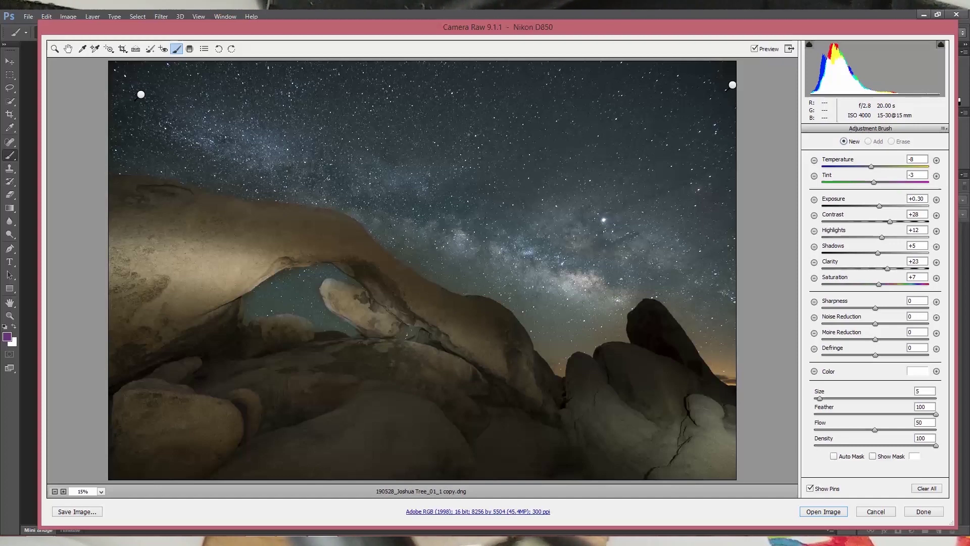
pyautogui.click(916, 199)
pyautogui.write('0')
pyautogui.press('Tab')
pyautogui.write('0')
pyautogui.press('Tab')
pyautogui.write('0')
pyautogui.press('Tab')
pyautogui.write('0')
pyautogui.press('Tab')
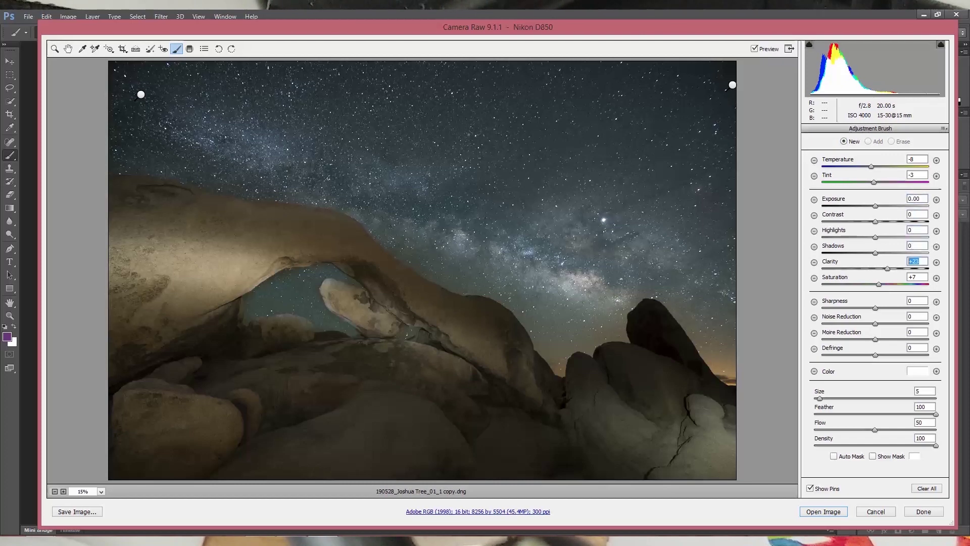
pyautogui.write('0')
pyautogui.press('Tab')
pyautogui.write('0')
pyautogui.click(916, 175)
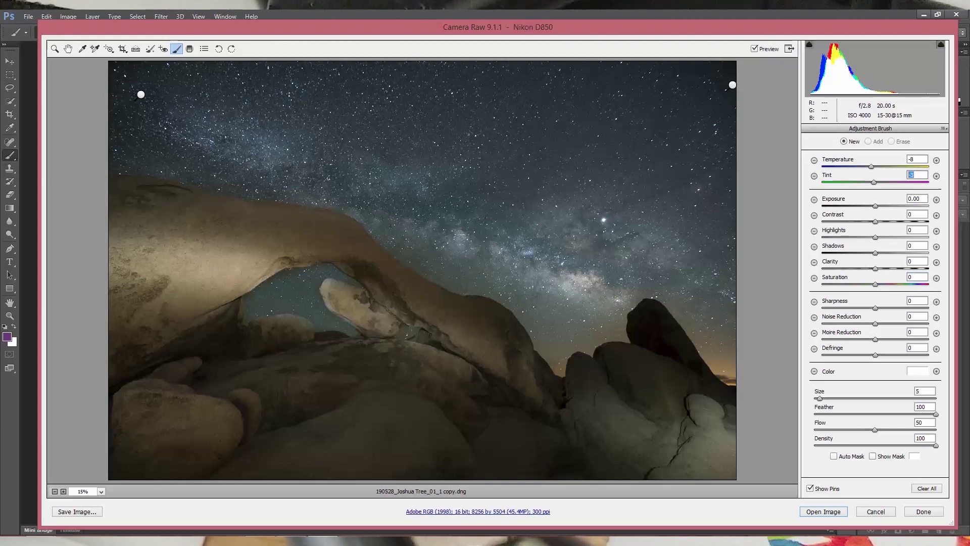
pyautogui.write('0')
# Set brush size 10 and warm the rocks adjustment's Temperature to about +25.
pyautogui.press(']')
pyautogui.press(']')
pyautogui.press(']')
pyautogui.press(']')
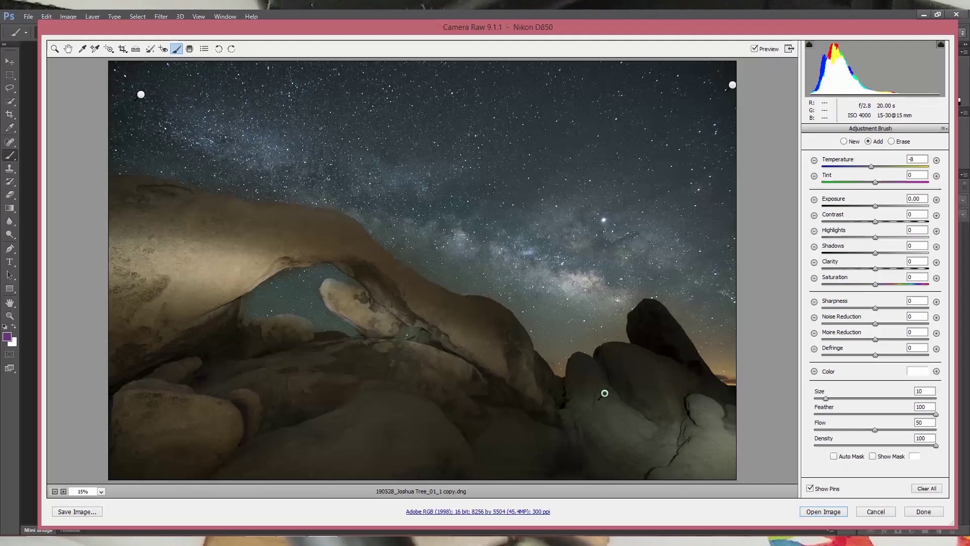
pyautogui.press(']')
pyautogui.press(']')
pyautogui.press('[')
pyautogui.press('[')
pyautogui.click(918, 160)
pyautogui.write('19')
pyautogui.press('Return')
pyautogui.press('Up')
pyautogui.press('Up')
pyautogui.press('Up')
pyautogui.press('Up')
pyautogui.press('Up')
pyautogui.press('Up')
pyautogui.press('Up')
pyautogui.press('Up')
pyautogui.press('Up')
pyautogui.press('Up')
pyautogui.press('Up')
# Create a new arch adjustment with Temperature +5, brush size 6 and Exposure -0.75.
pyautogui.press('n')
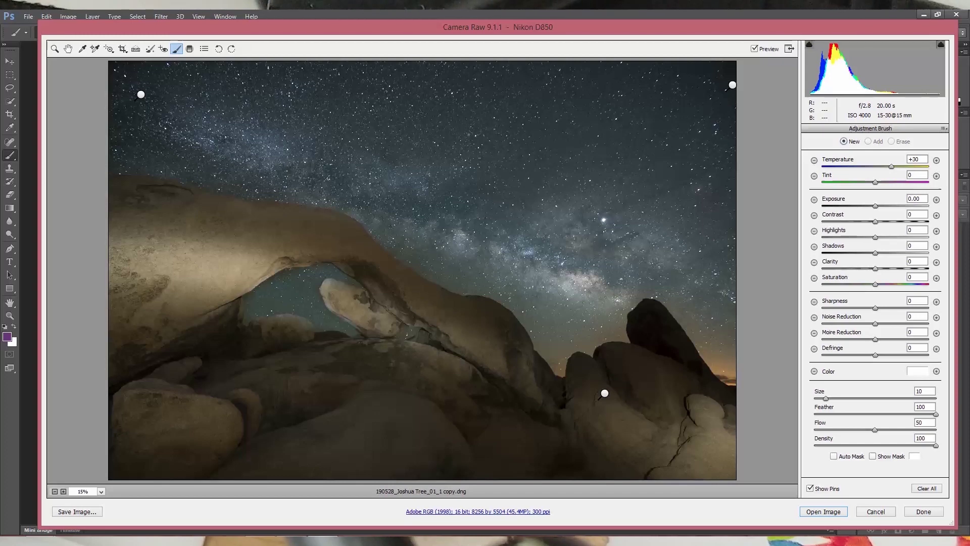
pyautogui.click(917, 159)
pyautogui.write('5')
pyautogui.press('Return')
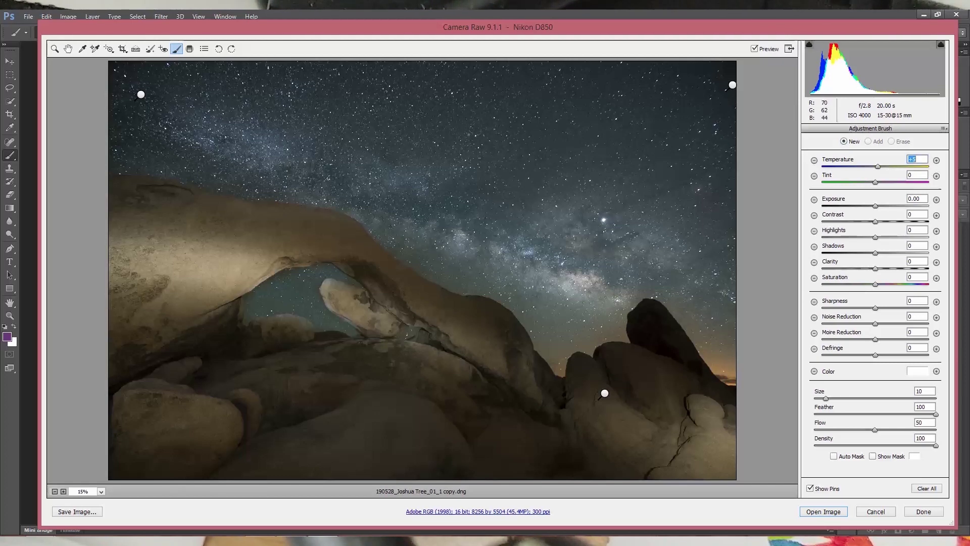
pyautogui.press('[')
pyautogui.press('[')
pyautogui.press('[')
pyautogui.press('[')
pyautogui.press('Tab')
pyautogui.hotkey('shift', 'Down')
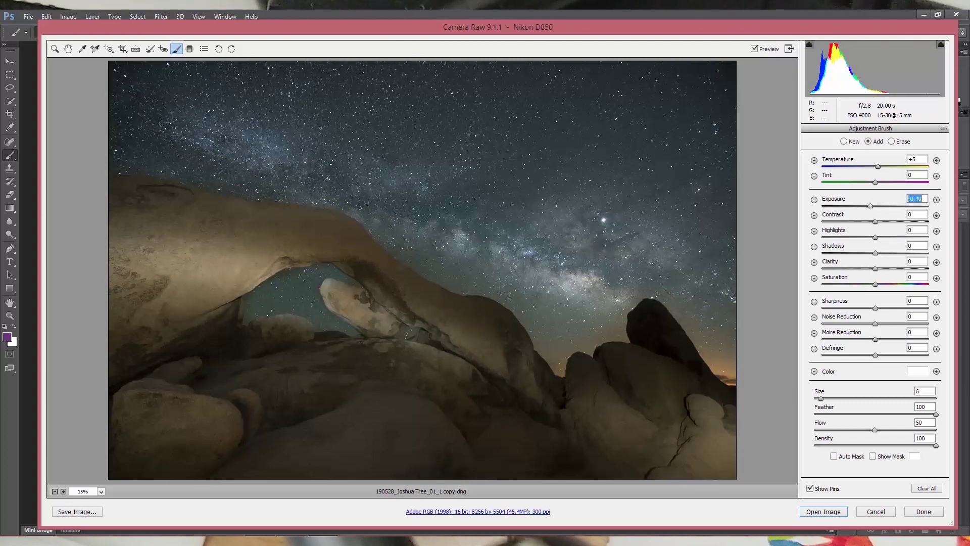
pyautogui.press('Down')
pyautogui.press('Down')
pyautogui.press('Down')
pyautogui.press('Down')
pyautogui.press('Down')
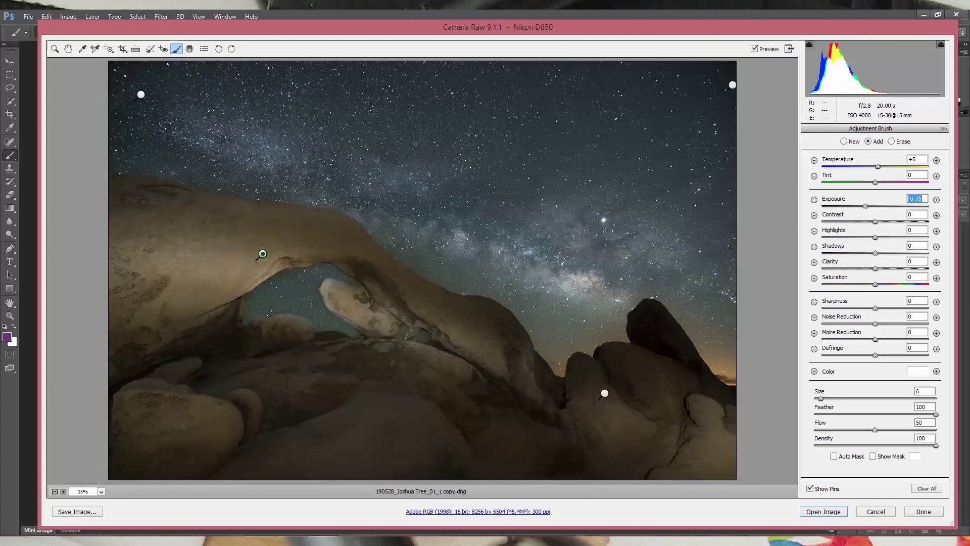
# Start a new adjustment painted along the top of the arch and the lower arch and rocks.
pyautogui.click(844, 141)
pyautogui.moveTo(276, 238)
pyautogui.mouseDown()
pyautogui.moveTo(341, 248)
pyautogui.moveTo(486, 335)
pyautogui.moveTo(536, 387)
pyautogui.moveTo(370, 364)
pyautogui.moveTo(192, 324)
pyautogui.mouseUp()
pyautogui.moveTo(217, 385)
pyautogui.mouseDown()
pyautogui.moveTo(510, 433)
pyautogui.moveTo(607, 382)
pyautogui.moveTo(690, 402)
pyautogui.moveTo(676, 430)
pyautogui.moveTo(601, 440)
pyautogui.mouseUp()
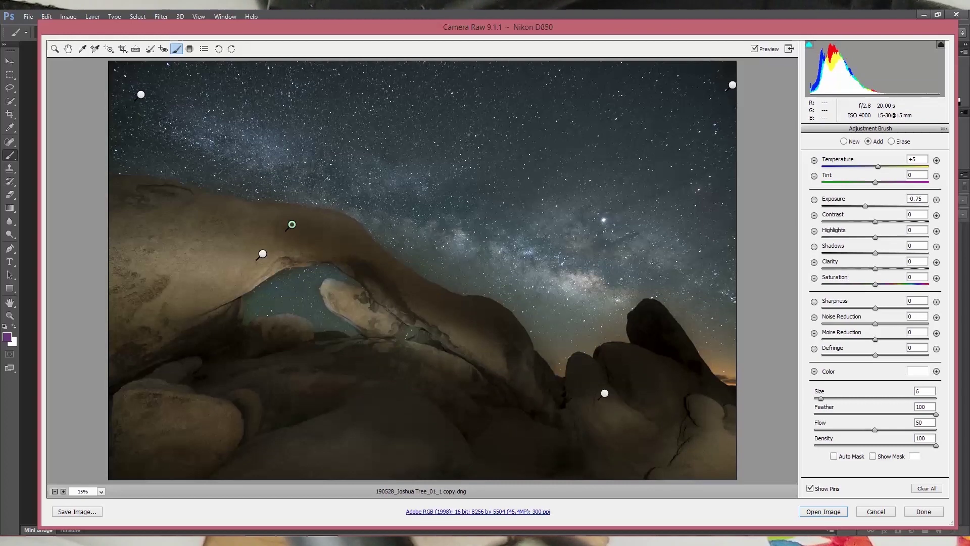
# Set the arch-top adjustment's Exposure to +0.35.
pyautogui.click(917, 199)
pyautogui.write('0.1')
pyautogui.press('Return')
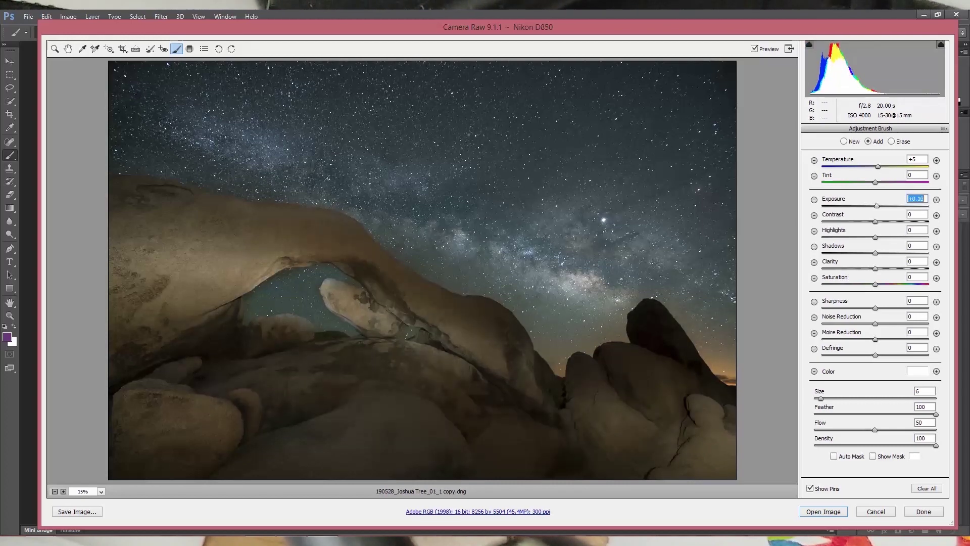
pyautogui.press('Up')
pyautogui.press('Up')
pyautogui.press('Up')
pyautogui.press('Up')
pyautogui.press('Up')
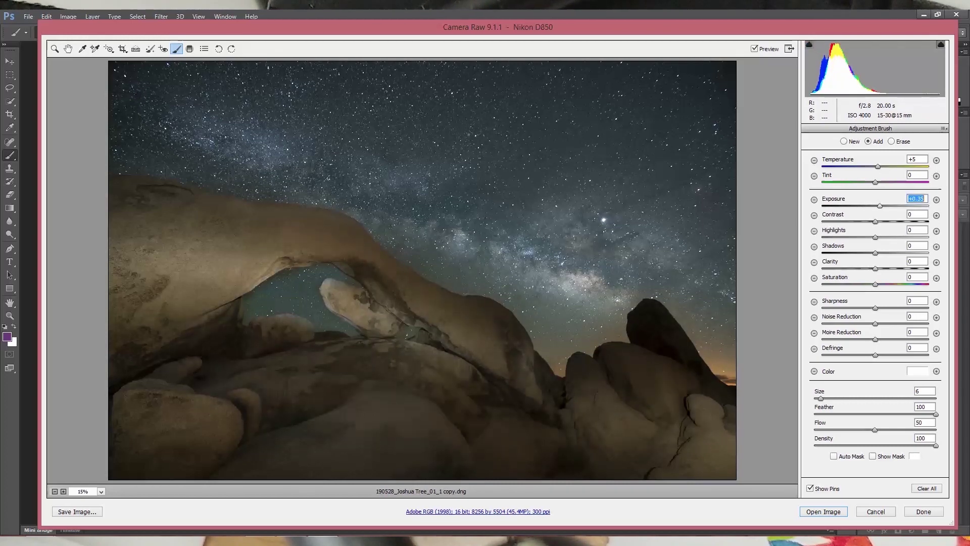
pyautogui.press('Down')
pyautogui.press('Down')
pyautogui.press('Down')
pyautogui.press('Down')
pyautogui.press('Up')
pyautogui.press('Up')
pyautogui.press('Up')
pyautogui.press('Up')
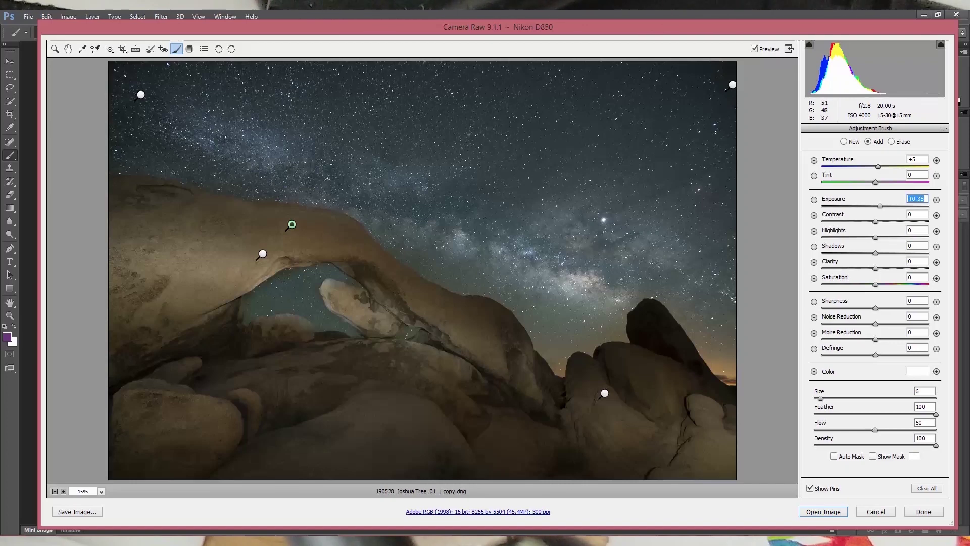
pyautogui.click(844, 141)
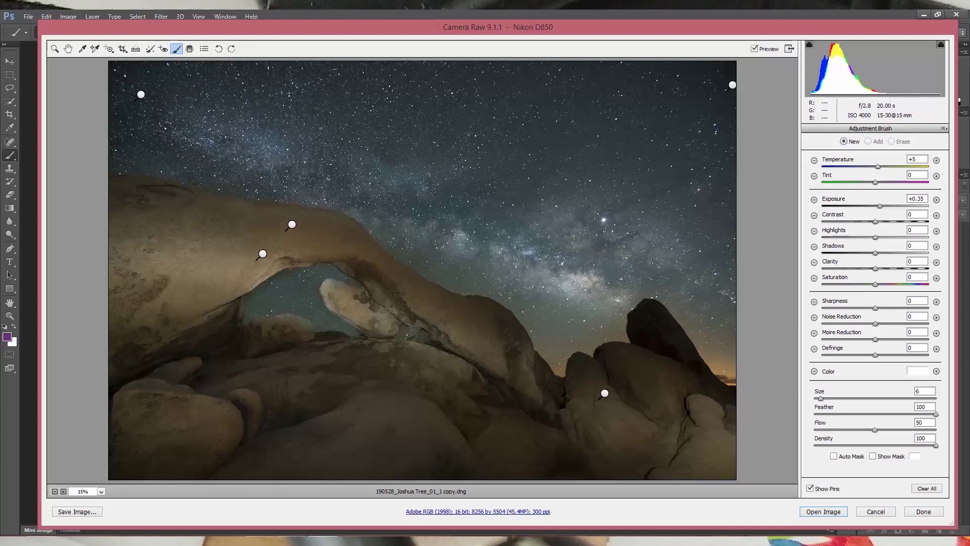
# Set Temperature to 0, enlarge the brush to 9, and paint over the Milky Way band.
pyautogui.click(917, 160)
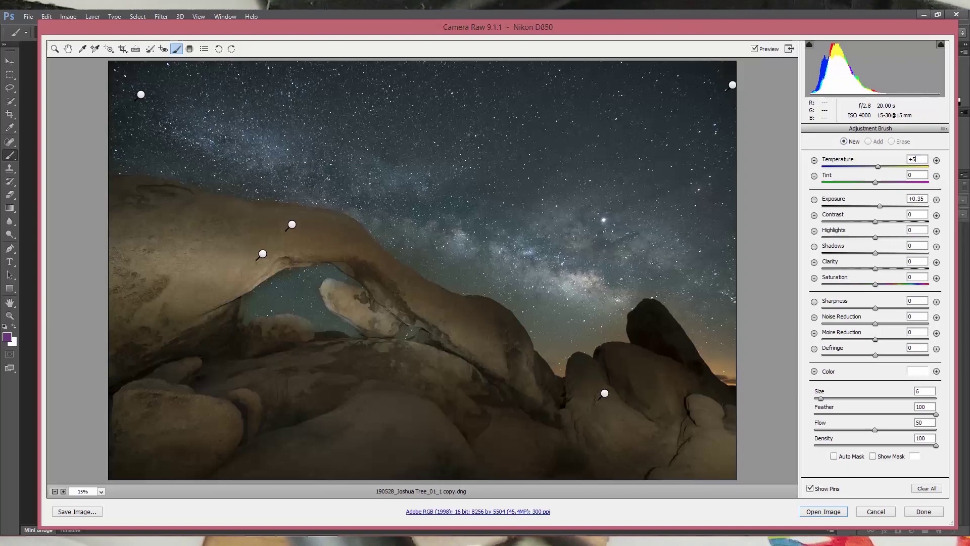
pyautogui.write('0')
pyautogui.press('Return')
pyautogui.press(']')
pyautogui.press(']')
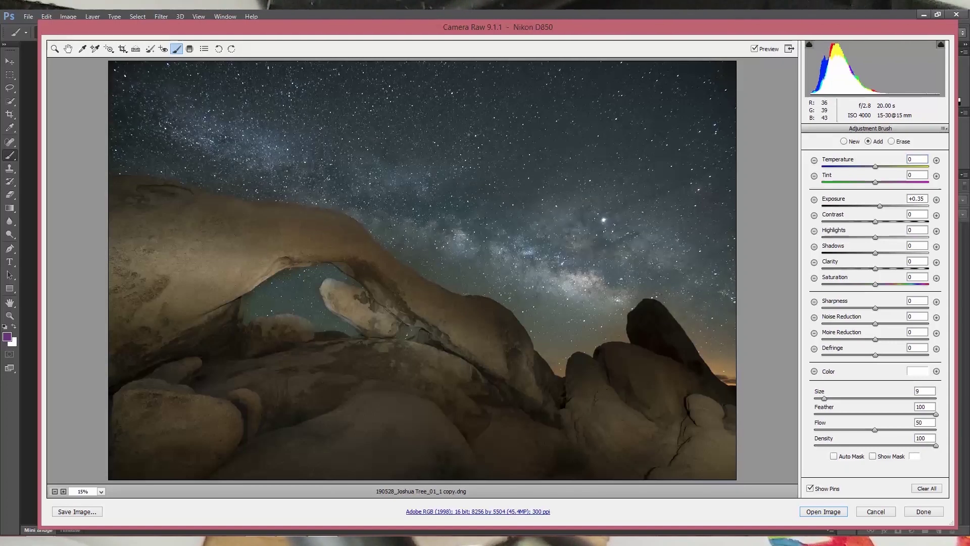
pyautogui.moveTo(229, 131)
pyautogui.mouseDown()
pyautogui.moveTo(267, 166)
pyautogui.moveTo(309, 161)
pyautogui.mouseUp()
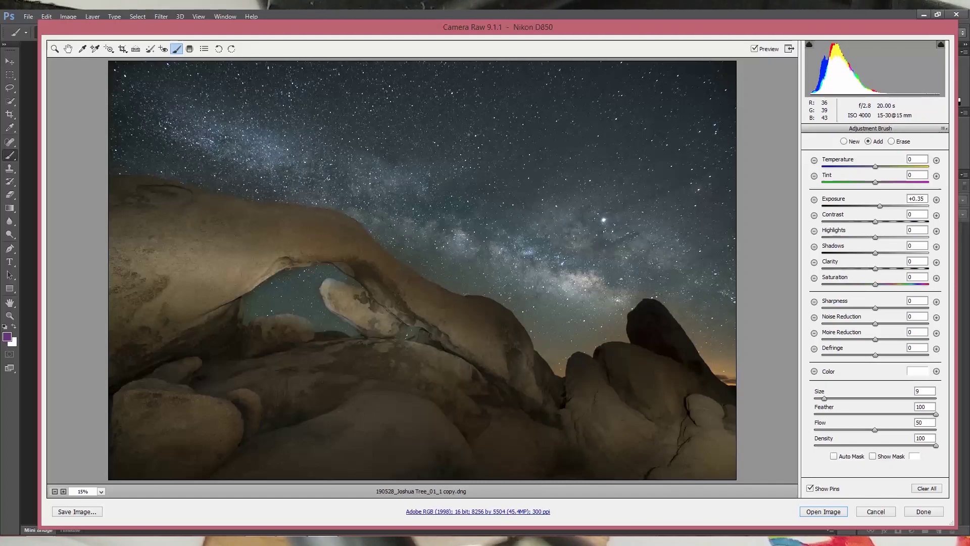
pyautogui.moveTo(420, 210)
pyautogui.mouseDown()
pyautogui.moveTo(501, 253)
pyautogui.moveTo(647, 255)
pyautogui.moveTo(707, 273)
pyautogui.moveTo(672, 290)
pyautogui.mouseUp()
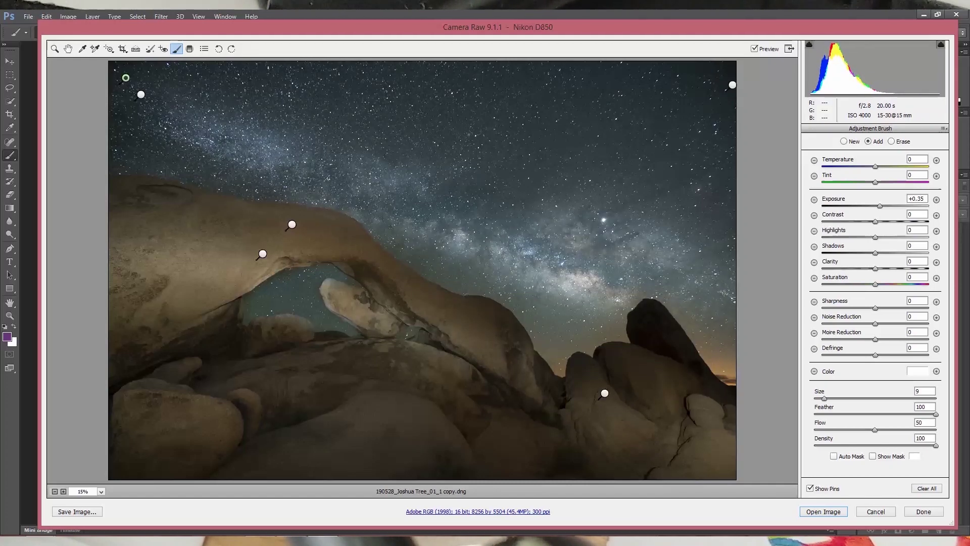
# Set the Milky Way adjustment's Exposure to +0.40.
pyautogui.click(918, 199)
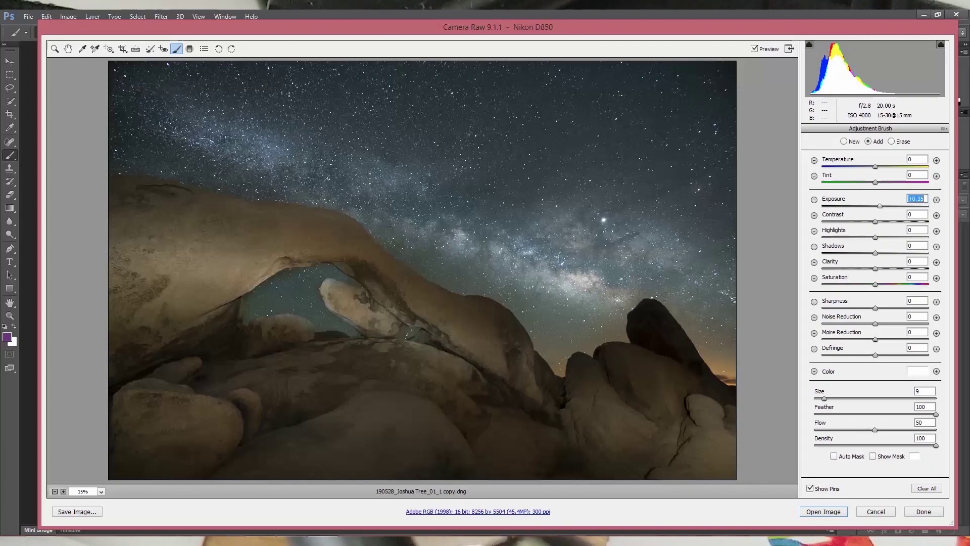
pyautogui.press('Up')
pyautogui.press('Up')
pyautogui.press('Down')
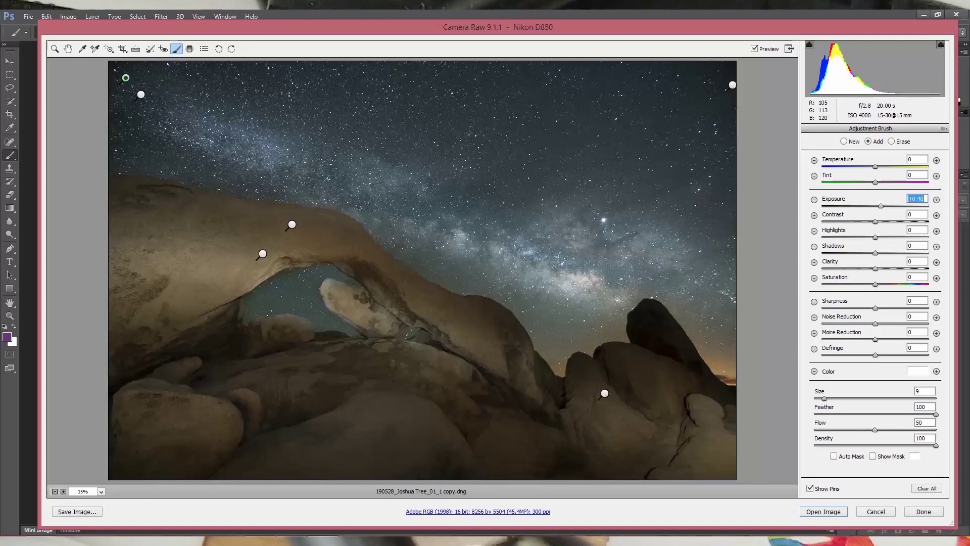
pyautogui.click(917, 372)
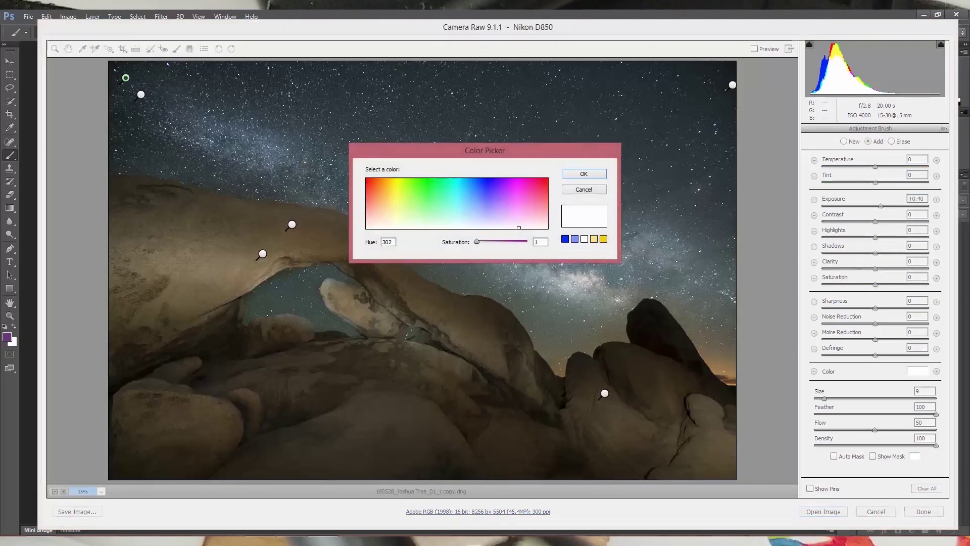
pyautogui.click(501, 214)
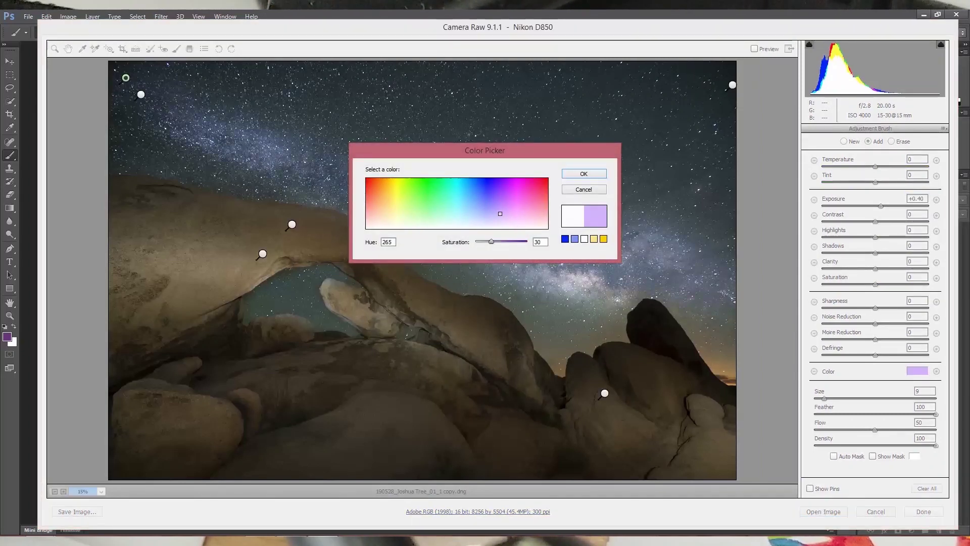
pyautogui.moveTo(500, 215); pyautogui.dragTo(513, 216)
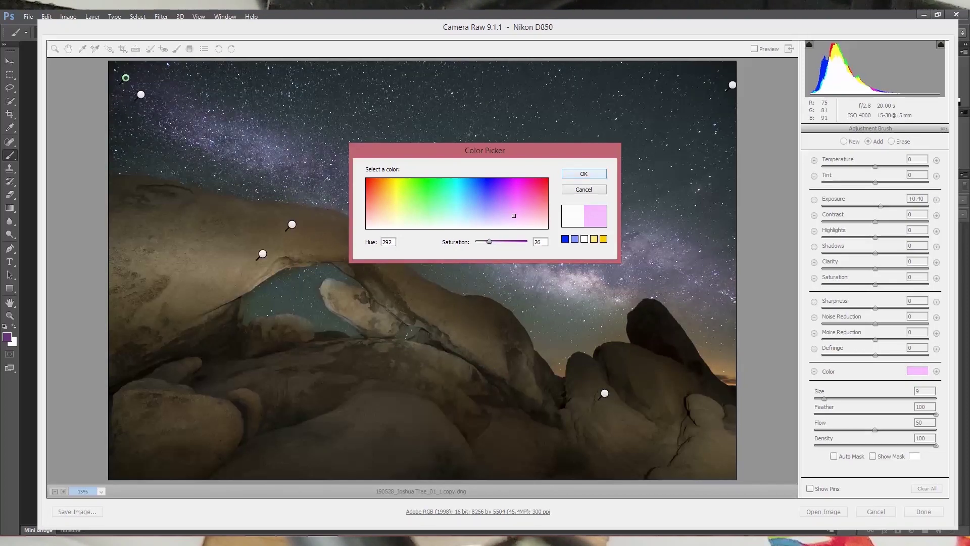
pyautogui.press('Return')
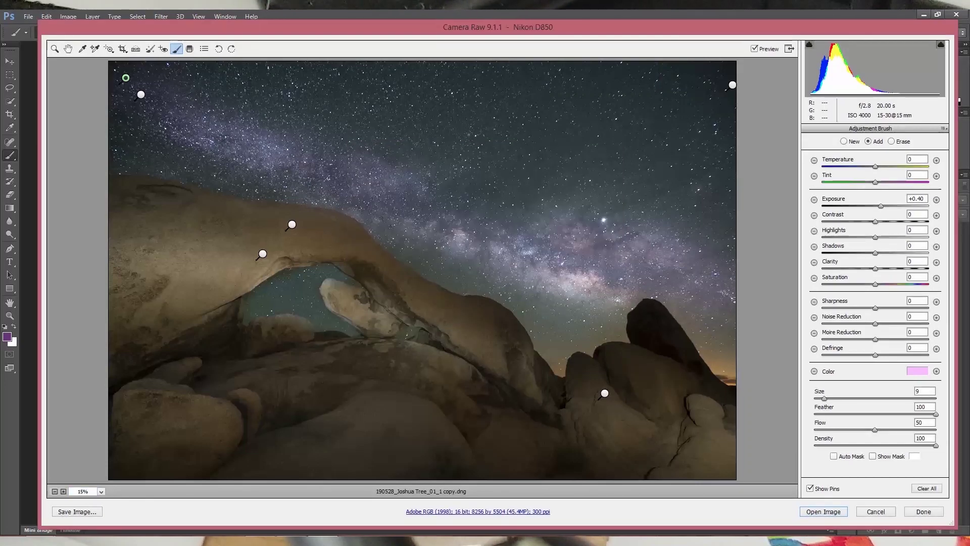
pyautogui.click(917, 371)
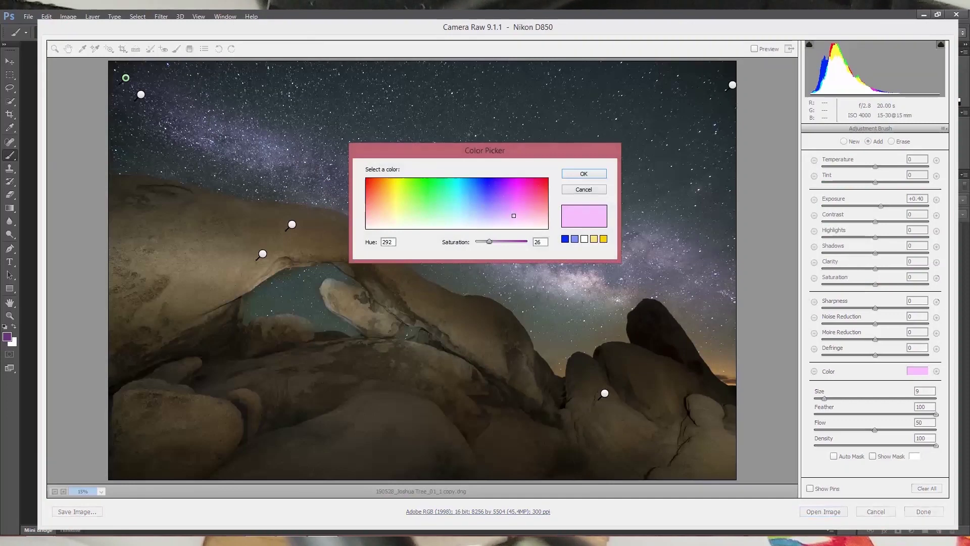
pyautogui.moveTo(489, 241); pyautogui.dragTo(476, 242)
pyautogui.press('Return')
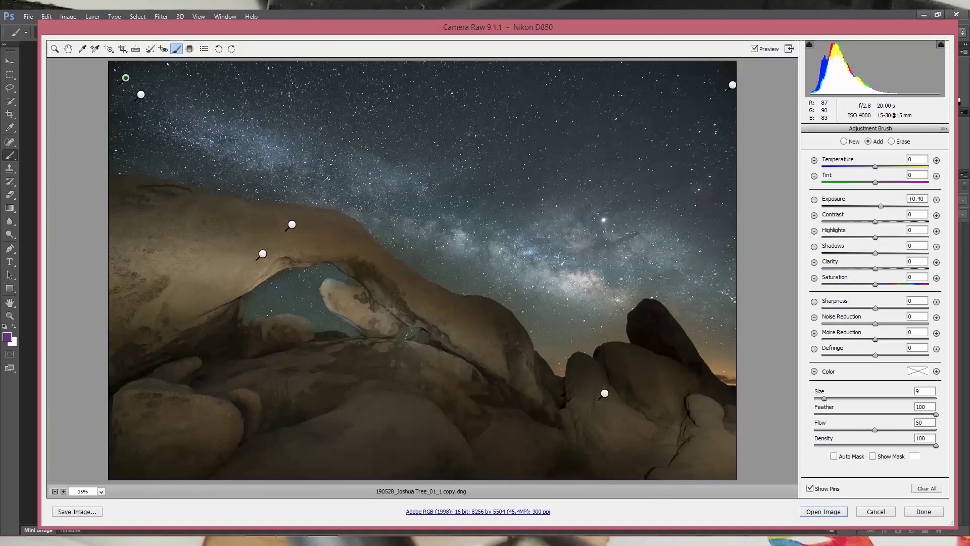
pyautogui.moveTo(124, 78)
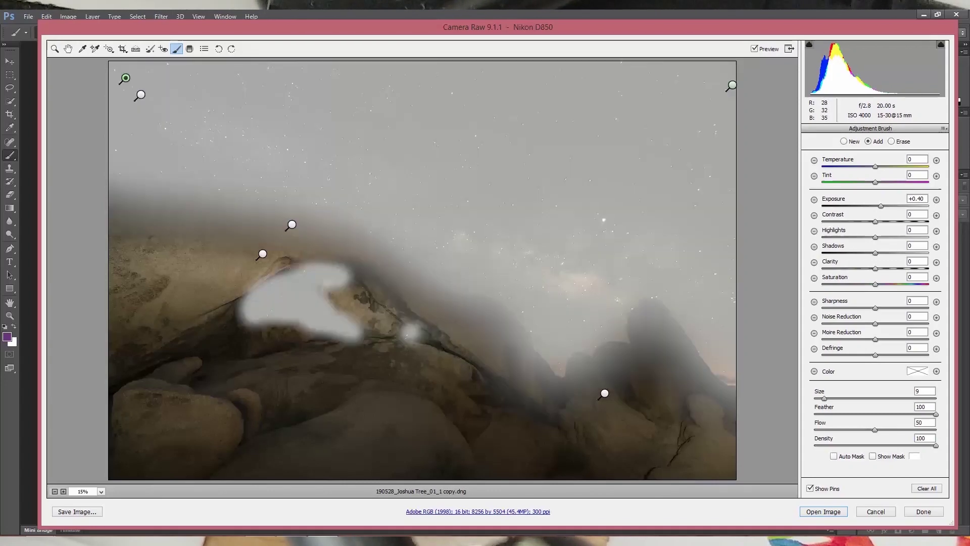